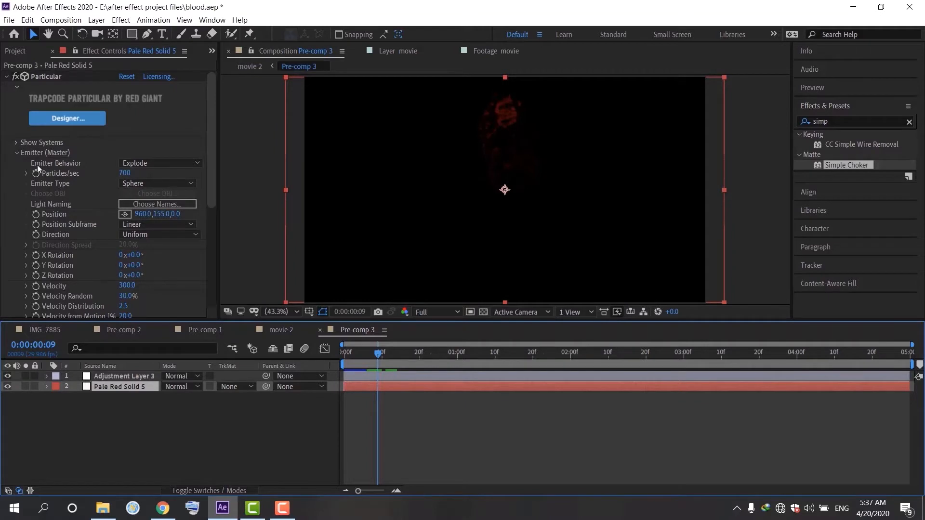
Step: Move the Particular emitter to position 872, 235 and preview the blood over the footage in the movie 2 composition
{"action": "left_click_drag", "start_coordinate": [143, 214], "coordinate": [124, 216]}
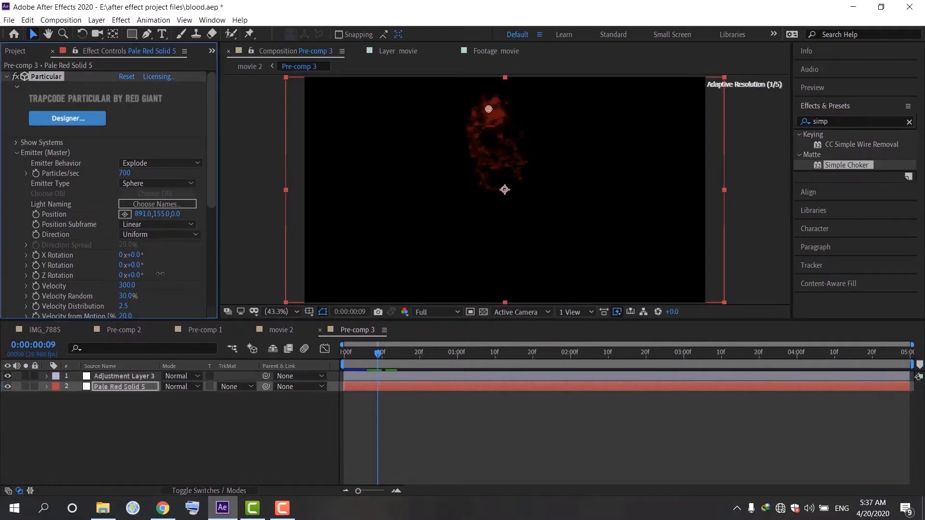
{"action": "left_click_drag", "start_coordinate": [160, 274], "coordinate": [177, 264]}
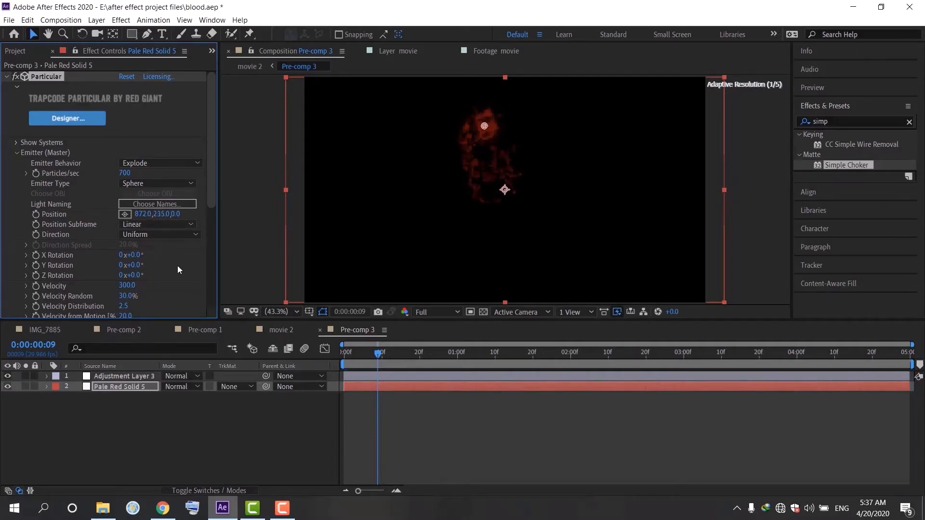
{"action": "left_click", "coordinate": [264, 331]}
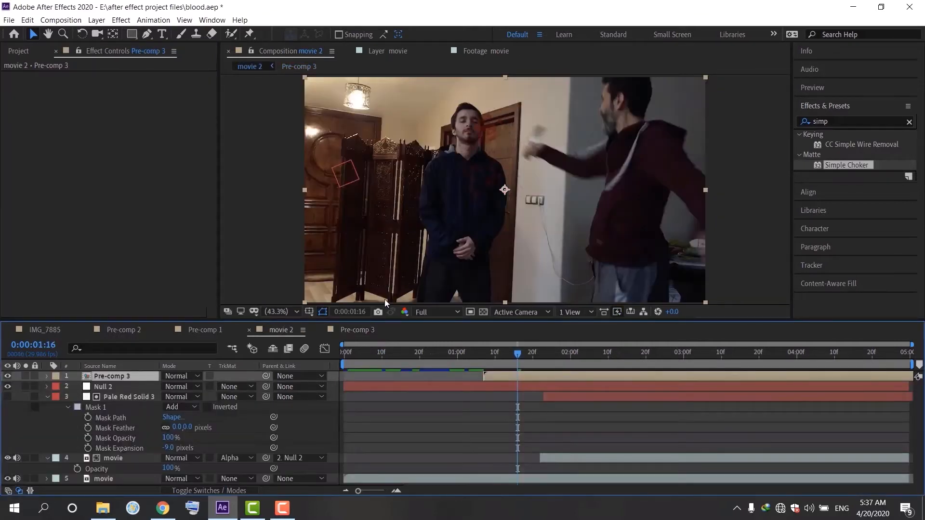
{"action": "left_click_drag", "start_coordinate": [514, 353], "coordinate": [474, 361]}
{"action": "key", "text": "space"}
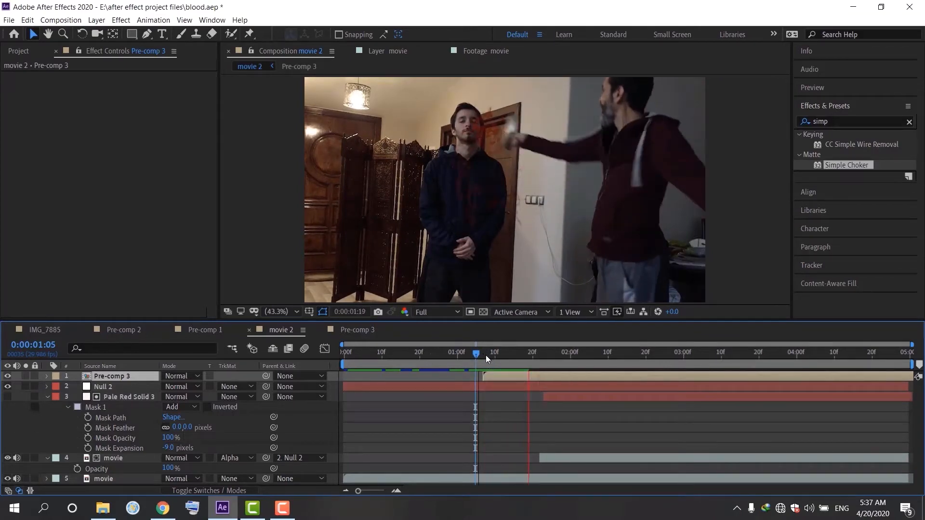
{"action": "left_click_drag", "start_coordinate": [486, 354], "coordinate": [492, 358]}
{"action": "key", "text": "space"}
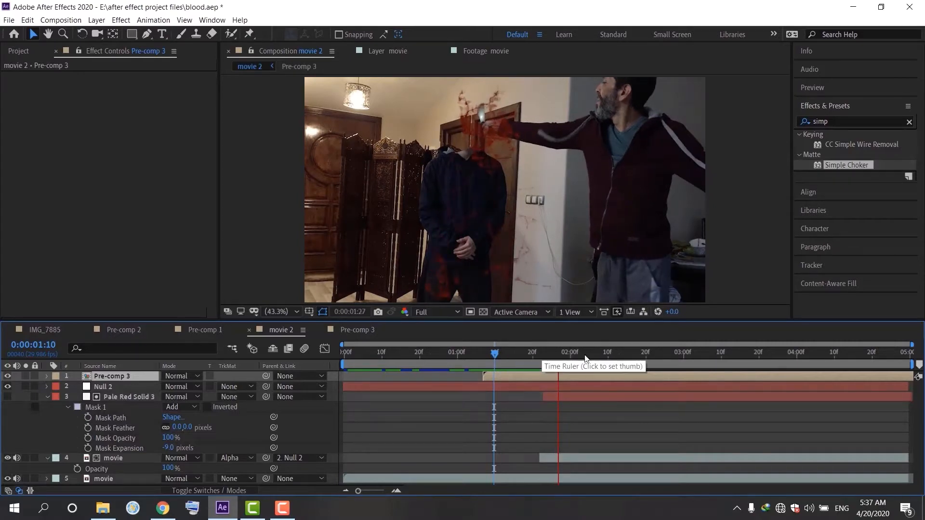
Step: Try starting the Pre-comp 3 layer slightly before 0:00:01:00 in movie 2 and play back the hit
{"action": "left_click_drag", "start_coordinate": [514, 354], "coordinate": [462, 374]}
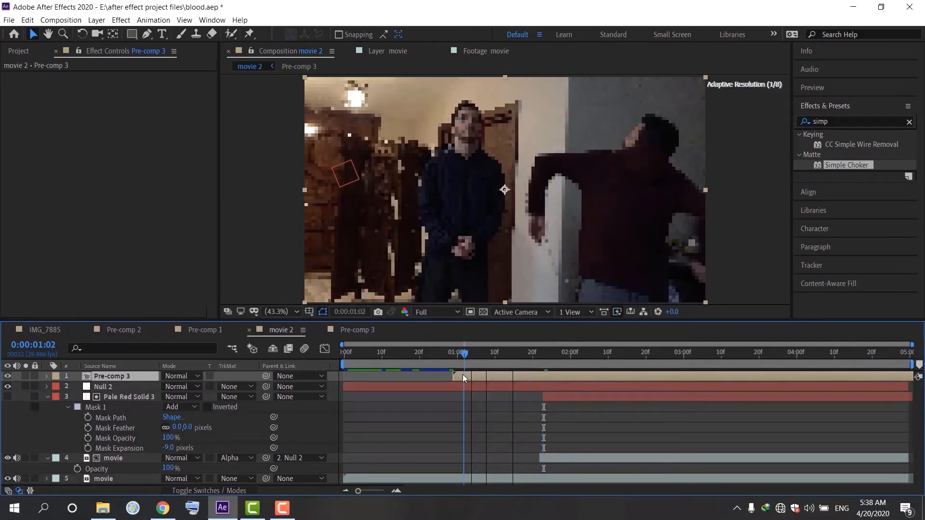
{"action": "key", "text": "space"}
{"action": "key", "text": "space"}
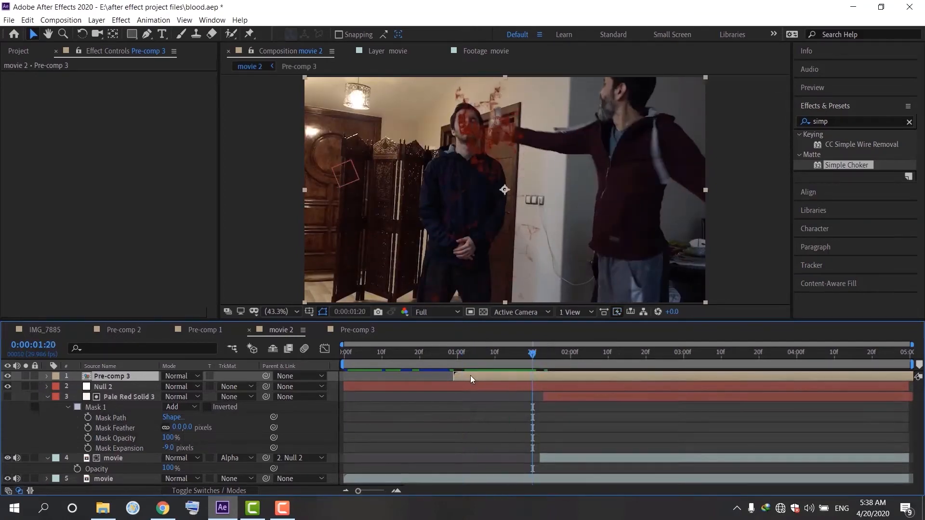
Step: Shift the Pre-comp 3 layer so it starts at 0:00:01:20 in movie 2, and play back the hit from there
{"action": "left_click_drag", "start_coordinate": [463, 376], "coordinate": [539, 365]}
{"action": "key", "text": "space"}
{"action": "key", "text": "space"}
{"action": "key", "text": "space"}
{"action": "key", "text": "space"}
{"action": "key", "text": "Page_Up"}
{"action": "key", "text": "Page_Up"}
{"action": "key", "text": "alt+bracketleft"}
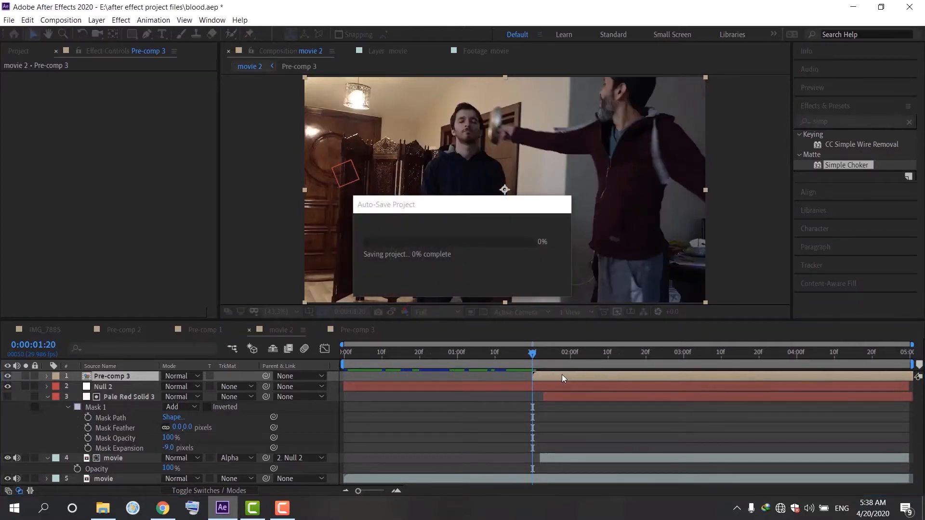
{"action": "mouse_move", "coordinate": [540, 355]}
{"action": "left_mouse_down"}
{"action": "mouse_move", "coordinate": [626, 357]}
{"action": "mouse_move", "coordinate": [532, 357]}
{"action": "left_mouse_up"}
{"action": "key", "text": "space"}
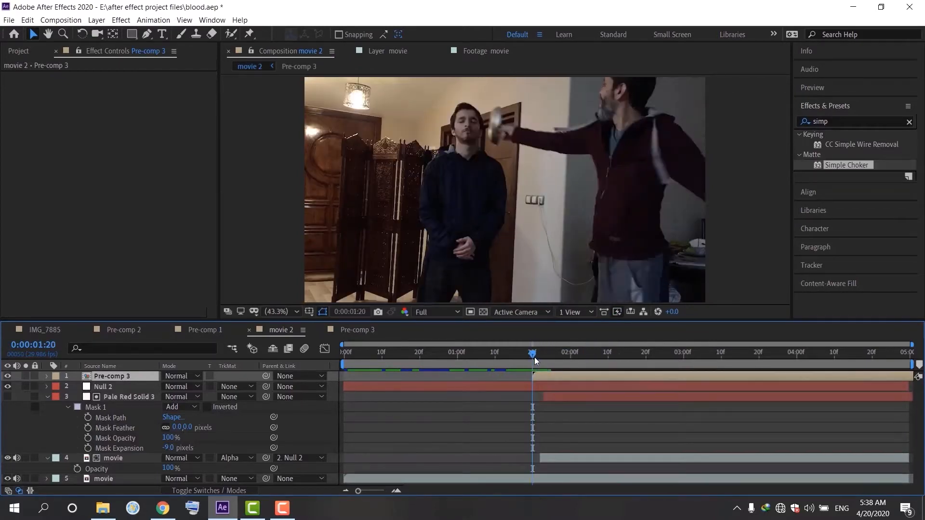
{"action": "left_click", "coordinate": [539, 358]}
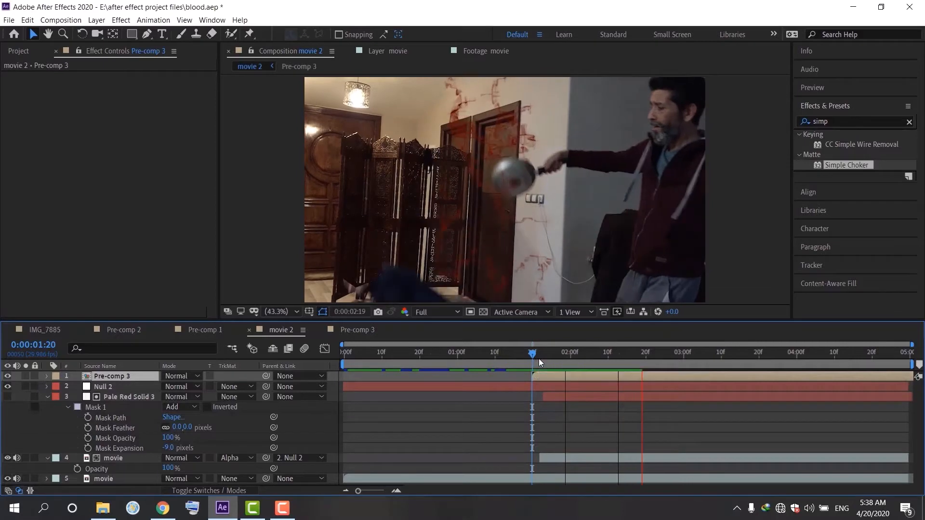
Step: Set the particles' physics Gravity to 850 in Pre-comp 3 and preview the burst from the start
{"action": "left_click", "coordinate": [364, 329]}
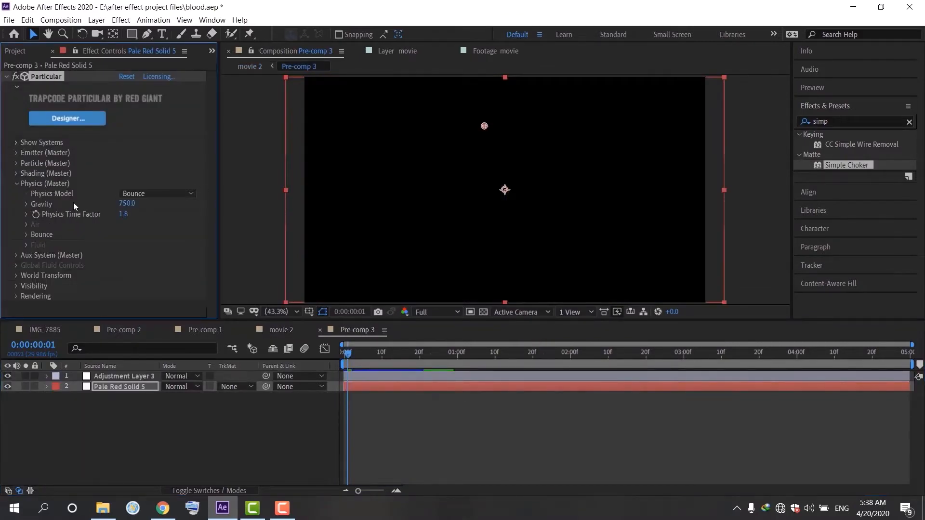
{"action": "left_click", "coordinate": [123, 203]}
{"action": "type", "text": "850"}
{"action": "left_click", "coordinate": [345, 354]}
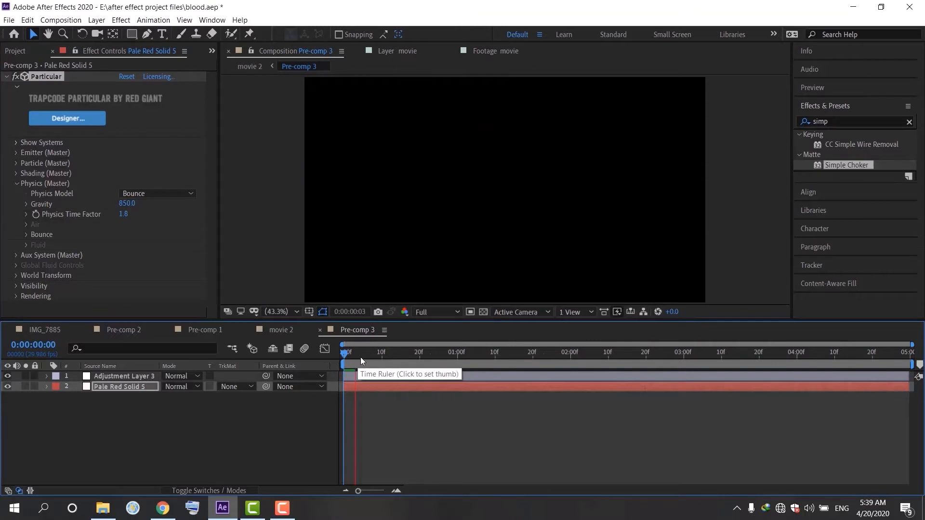
{"action": "mouse_move", "coordinate": [383, 357]}
{"action": "left_mouse_down"}
{"action": "mouse_move", "coordinate": [437, 357]}
{"action": "mouse_move", "coordinate": [365, 357]}
{"action": "left_mouse_up"}
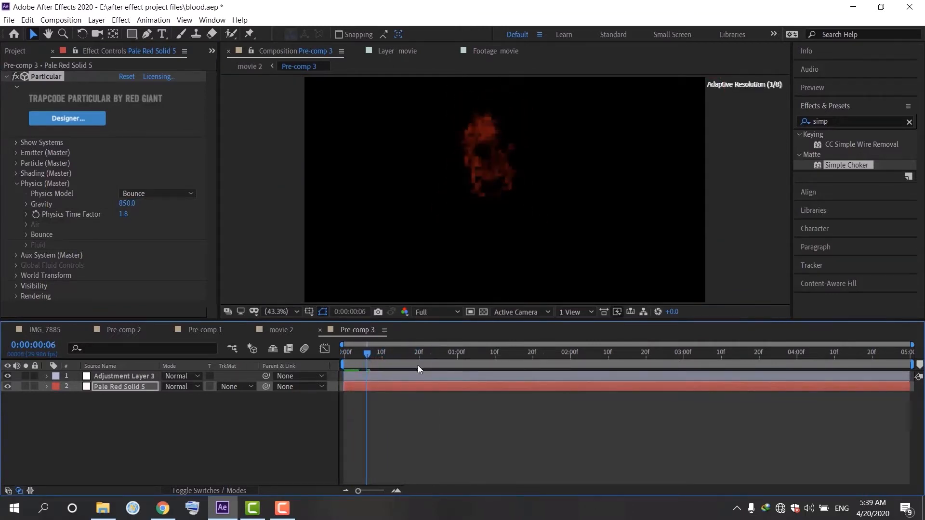
Step: Set the emitter's Velocity to 450 and play back the burst from the start of Pre-comp 3
{"action": "left_click", "coordinate": [16, 152]}
{"action": "scroll", "coordinate": [64, 164], "scroll_direction": "down", "scroll_amount": 3}
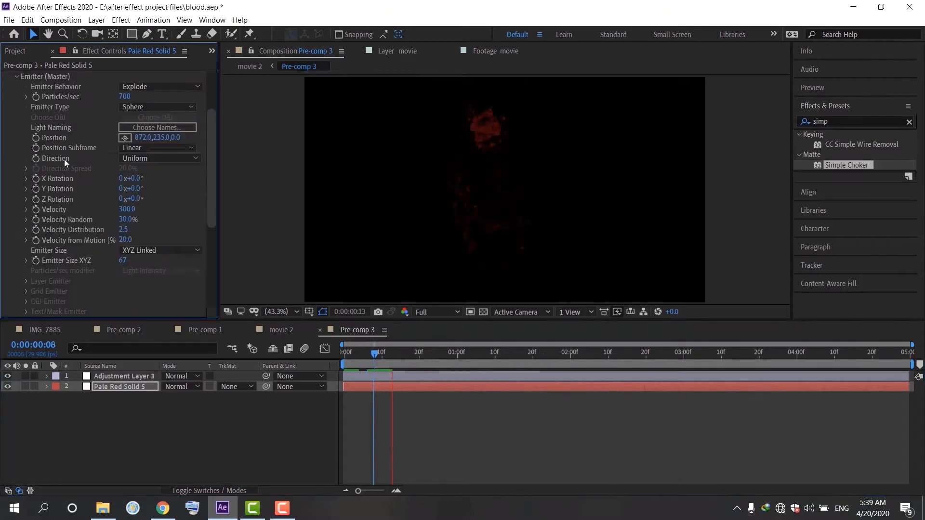
{"action": "left_click", "coordinate": [127, 209]}
{"action": "type", "text": "450"}
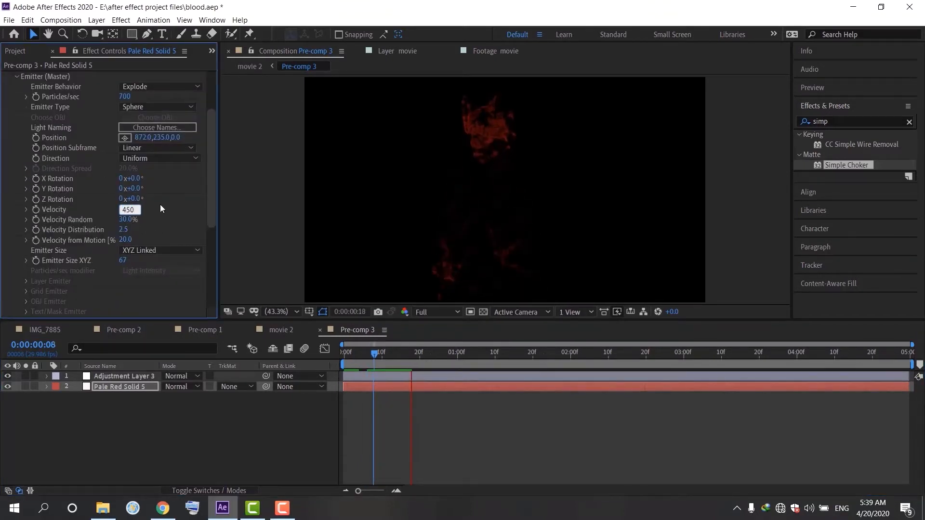
{"action": "key", "text": "Return"}
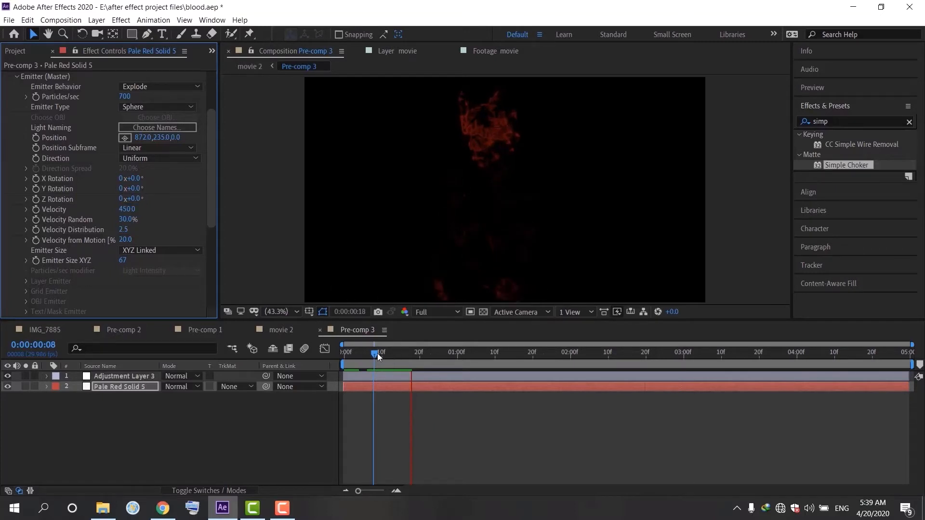
{"action": "left_click", "coordinate": [374, 354]}
{"action": "key", "text": "Home"}
{"action": "key", "text": "space"}
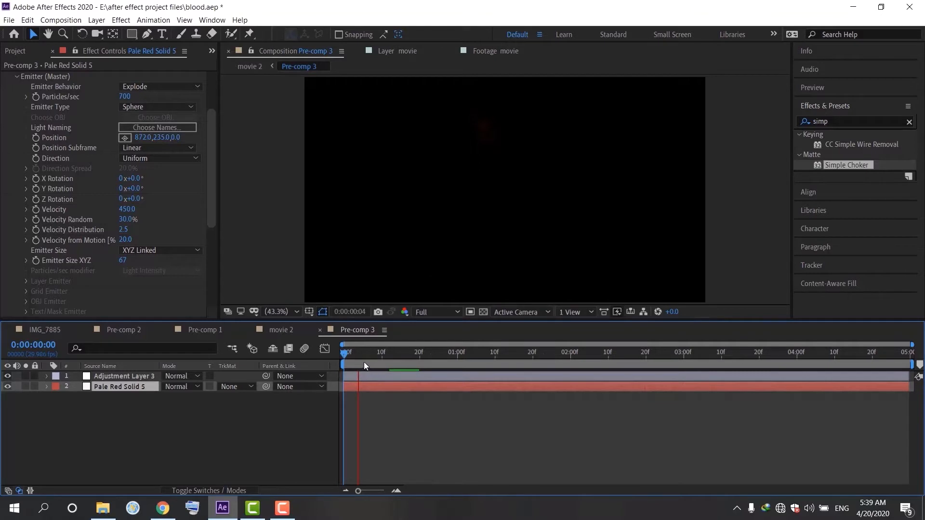
{"action": "key", "text": "space"}
{"action": "mouse_move", "coordinate": [354, 357]}
{"action": "left_mouse_down"}
{"action": "mouse_move", "coordinate": [533, 374]}
{"action": "mouse_move", "coordinate": [348, 365]}
{"action": "left_mouse_up"}
{"action": "left_click", "coordinate": [357, 357]}
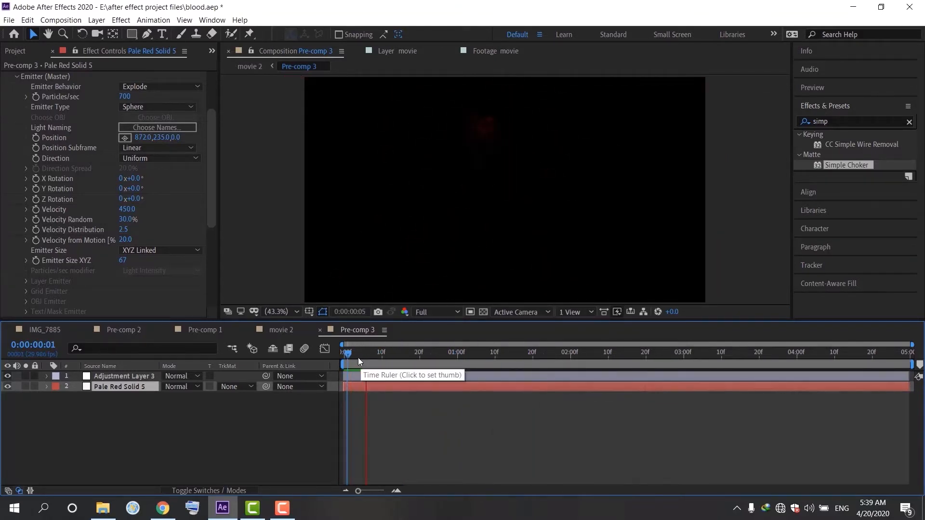
{"action": "left_click_drag", "start_coordinate": [366, 361], "coordinate": [368, 385]}
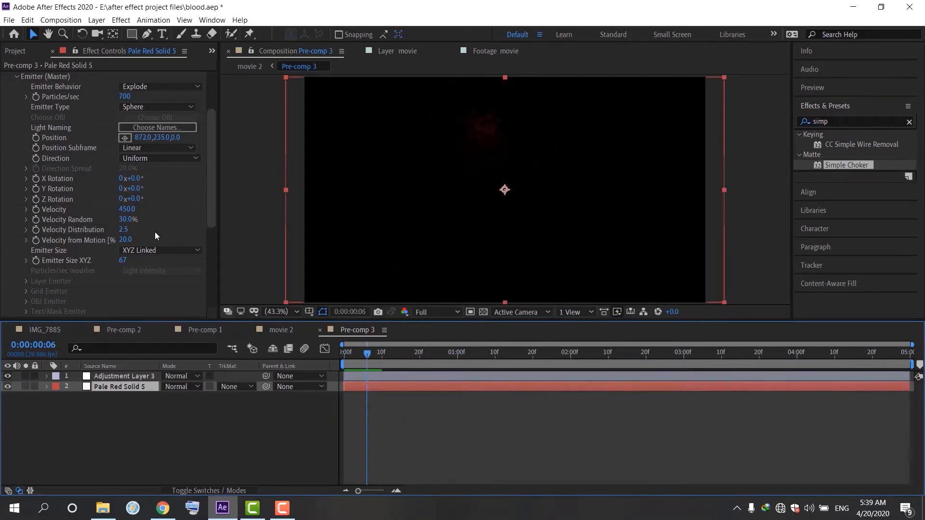
Step: Increase the emitter's Velocity to 500 and preview the burst from the first frame
{"action": "left_click", "coordinate": [125, 210]}
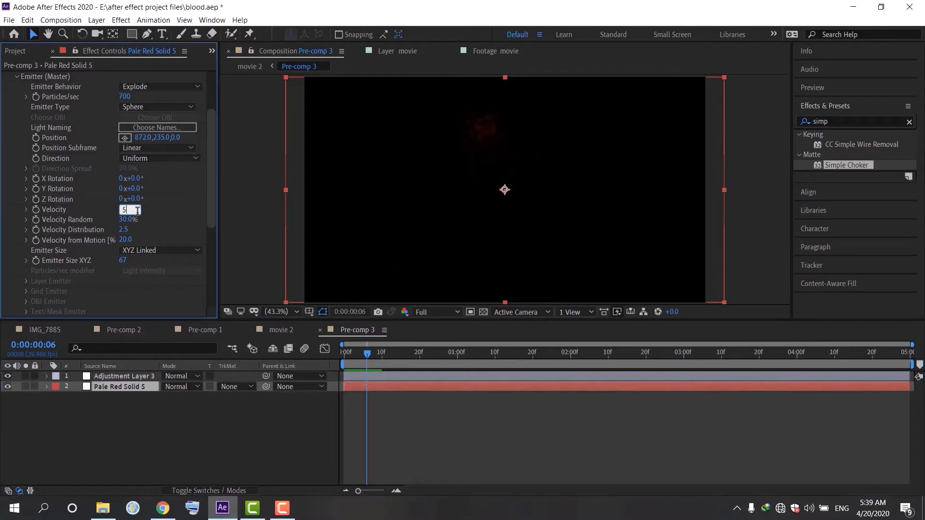
{"action": "key", "text": "Return"}
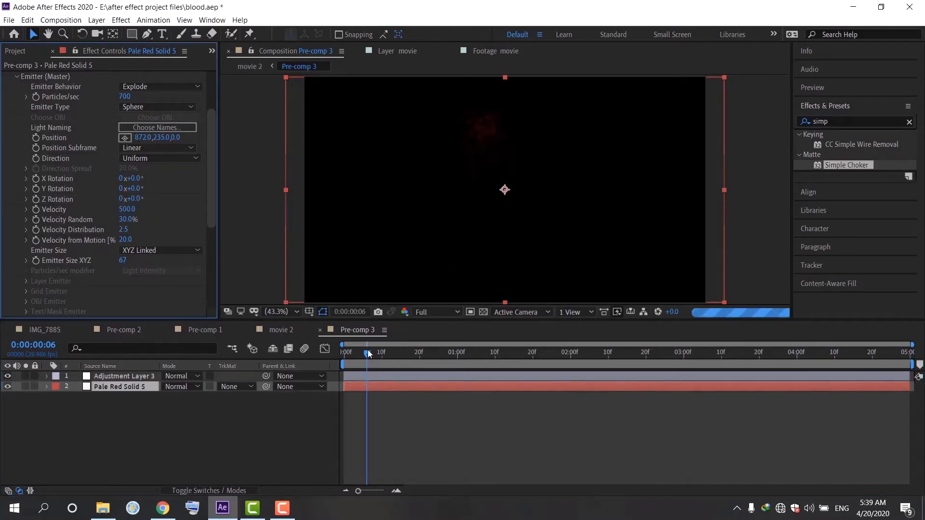
{"action": "left_click", "coordinate": [357, 355]}
{"action": "mouse_move", "coordinate": [354, 357]}
{"action": "left_mouse_down"}
{"action": "mouse_move", "coordinate": [343, 360]}
{"action": "mouse_move", "coordinate": [522, 357]}
{"action": "mouse_move", "coordinate": [345, 358]}
{"action": "left_mouse_up"}
{"action": "key", "text": "space"}
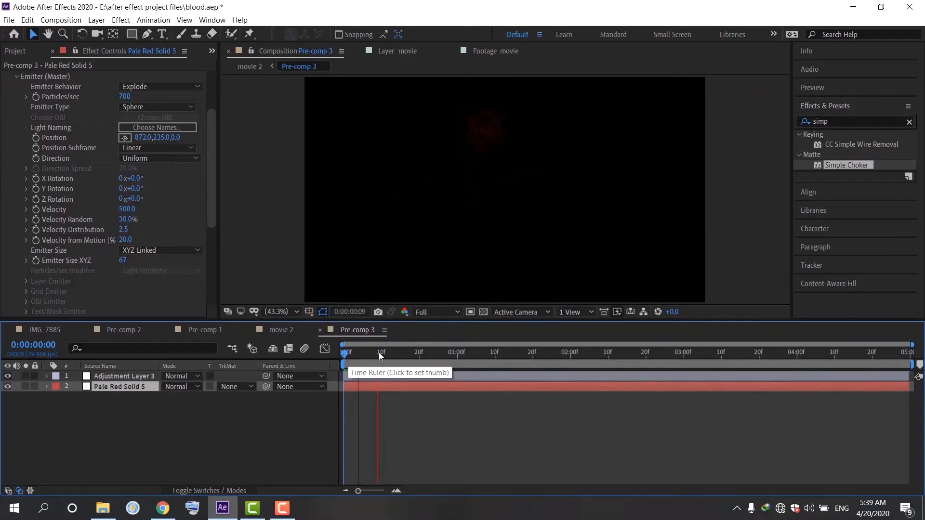
{"action": "left_click", "coordinate": [356, 356]}
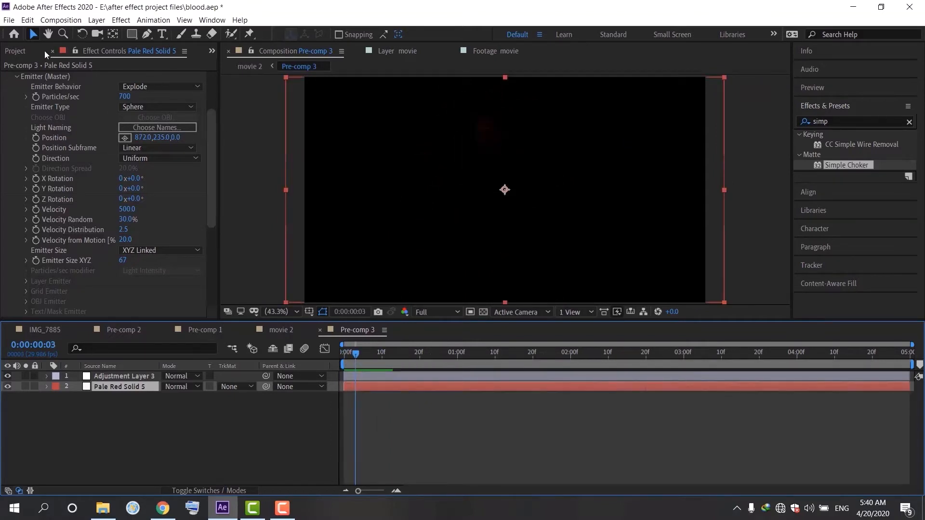
Step: Play back the blood burst over the hit in movie 2, and scrub through the particles in Pre-comp 3
{"action": "left_click", "coordinate": [265, 331]}
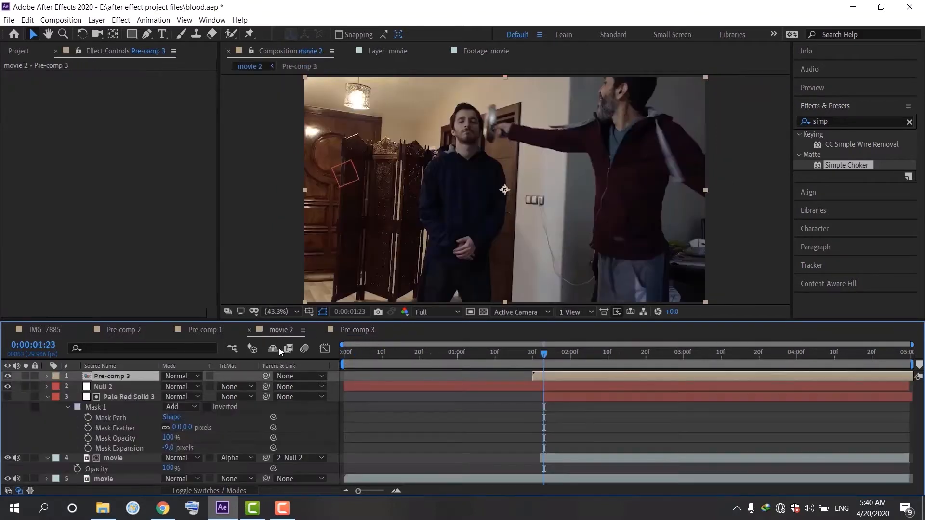
{"action": "left_click", "coordinate": [530, 353]}
{"action": "key", "text": "space"}
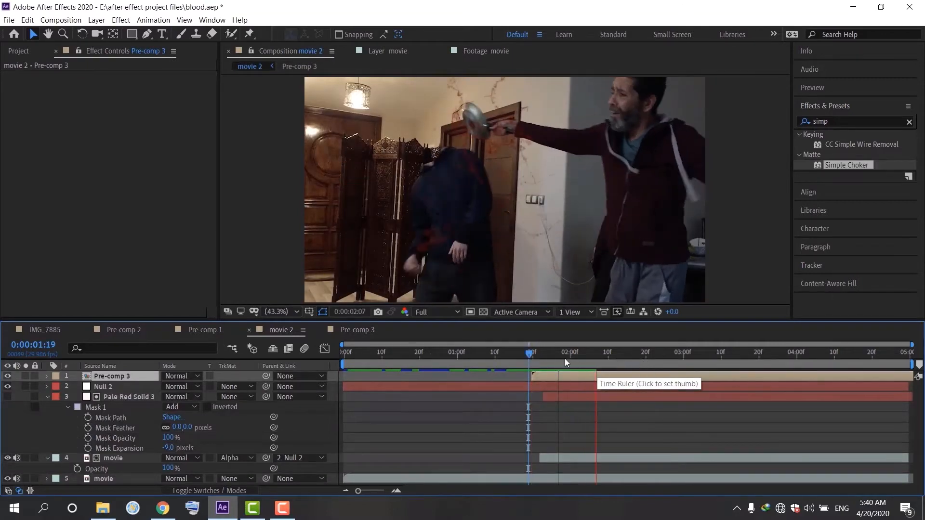
{"action": "left_click_drag", "start_coordinate": [559, 357], "coordinate": [610, 370]}
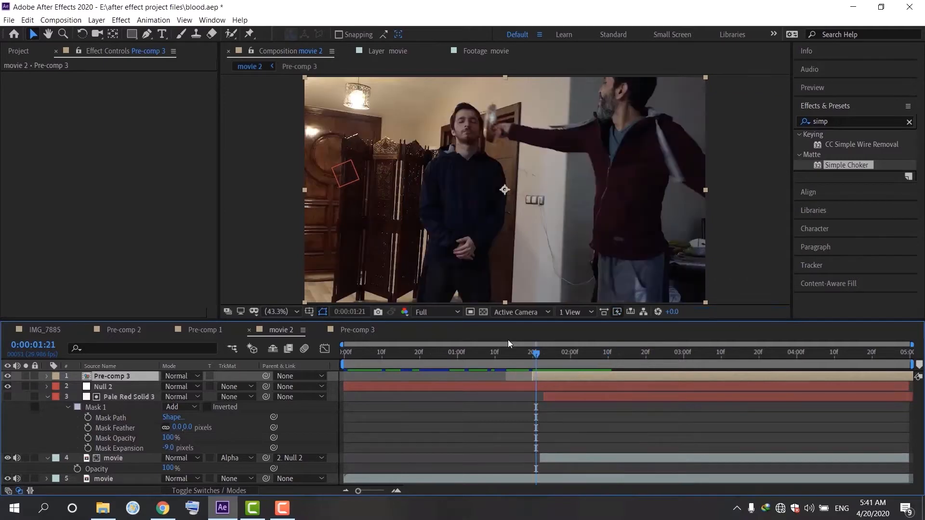
{"action": "left_click", "coordinate": [337, 332]}
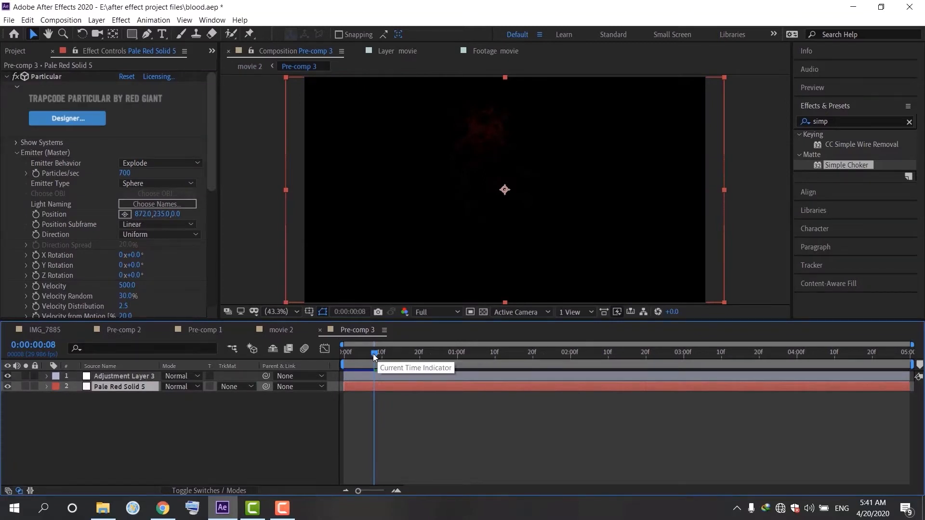
{"action": "left_click_drag", "start_coordinate": [374, 348], "coordinate": [404, 365]}
{"action": "key", "text": "space"}
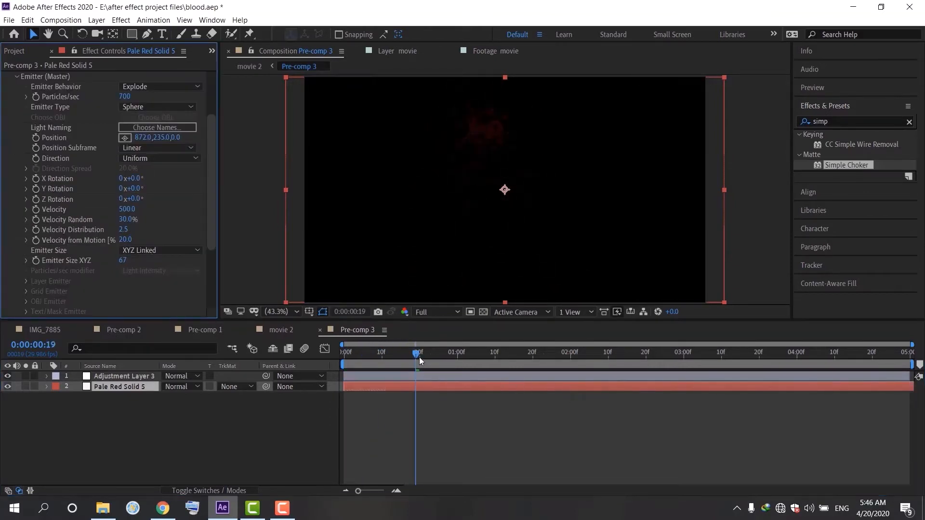
{"action": "left_click_drag", "start_coordinate": [416, 354], "coordinate": [343, 377]}
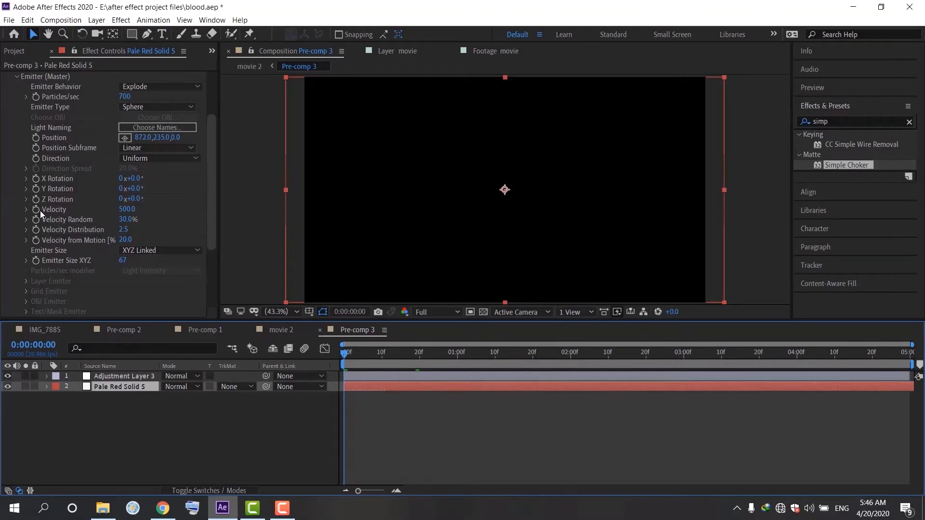
Step: Review the Physics (Master) settings and open the Size over Life curve of the particles
{"action": "left_click", "coordinate": [17, 76]}
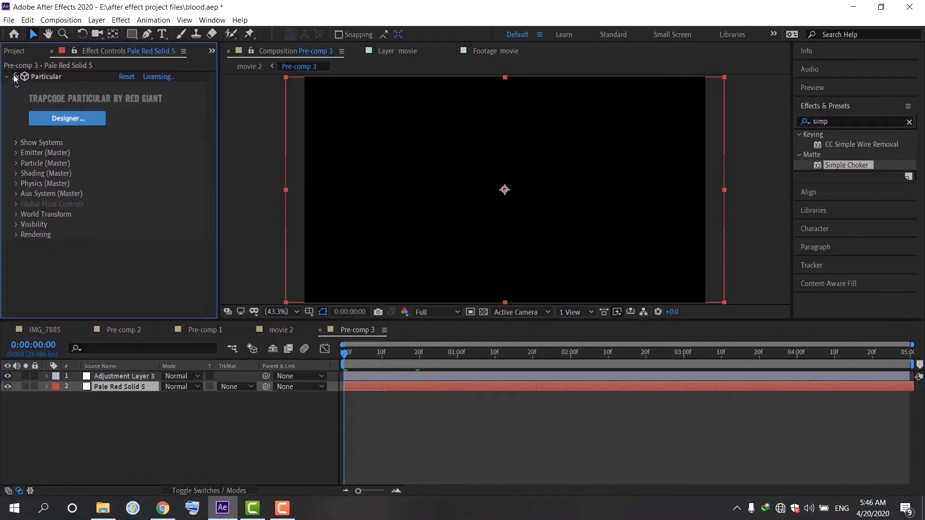
{"action": "left_click", "coordinate": [16, 183]}
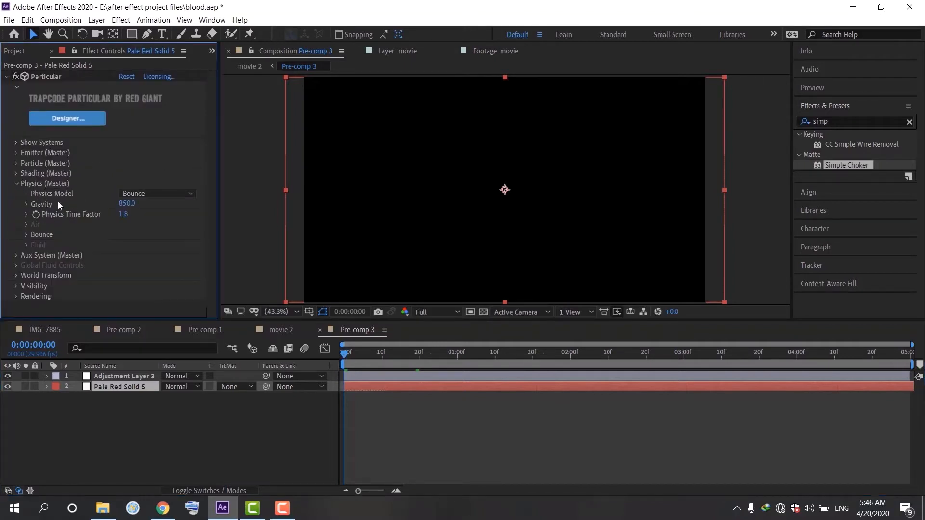
{"action": "left_click", "coordinate": [16, 183]}
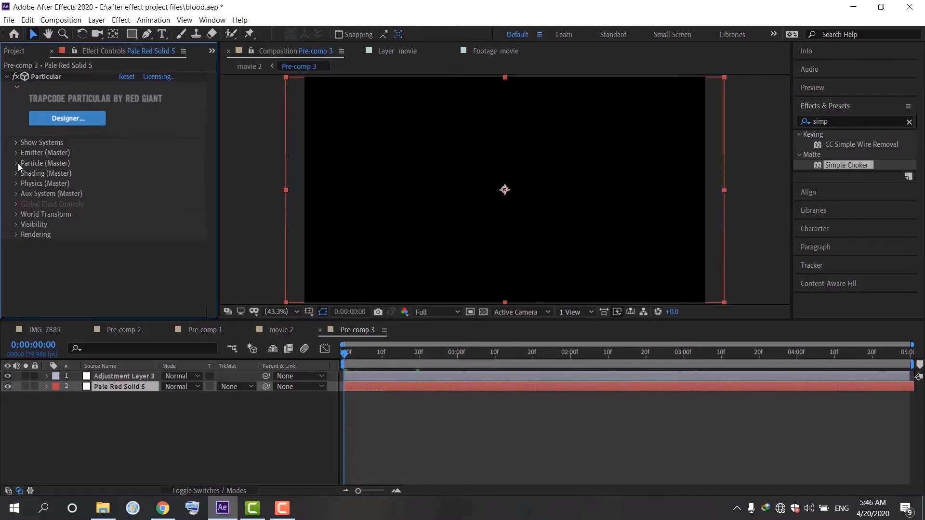
{"action": "left_click", "coordinate": [16, 163]}
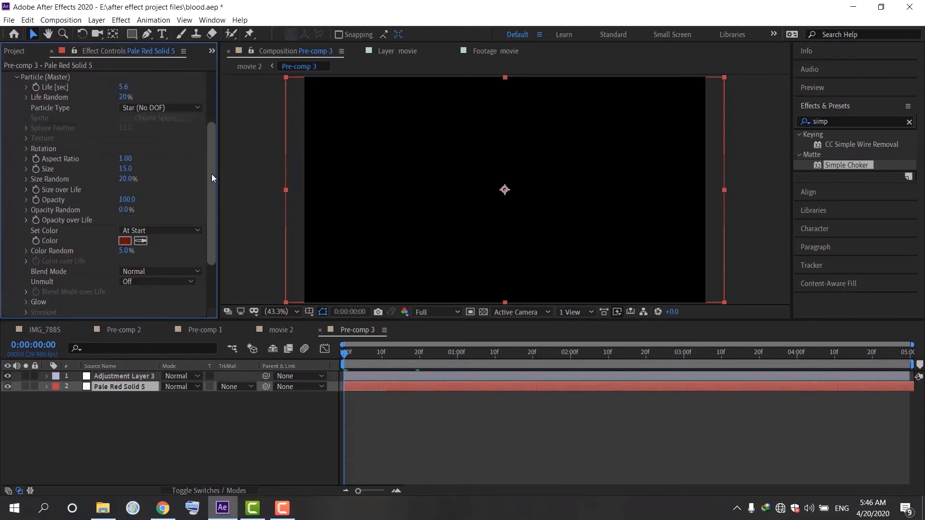
{"action": "left_click", "coordinate": [25, 189]}
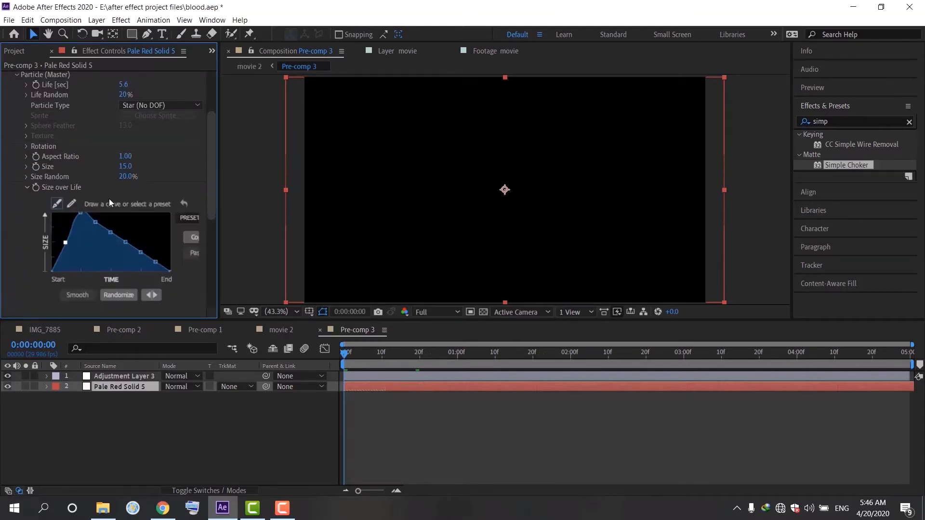
{"action": "left_click", "coordinate": [66, 243]}
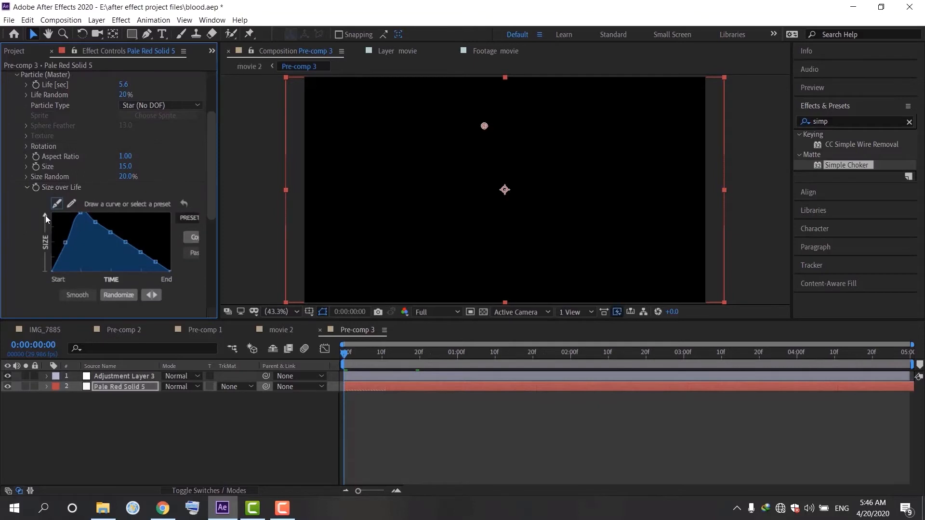
Step: Reshape the Size over Life curve to peak near the start and slope down to zero before the end, then preview the particles
{"action": "left_click_drag", "start_coordinate": [58, 235], "coordinate": [52, 221]}
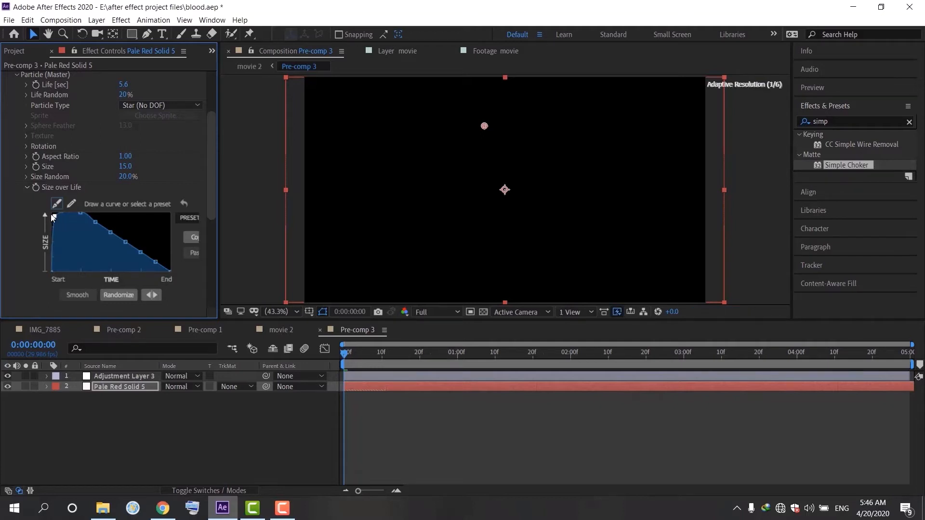
{"action": "left_click_drag", "start_coordinate": [51, 214], "coordinate": [97, 248]}
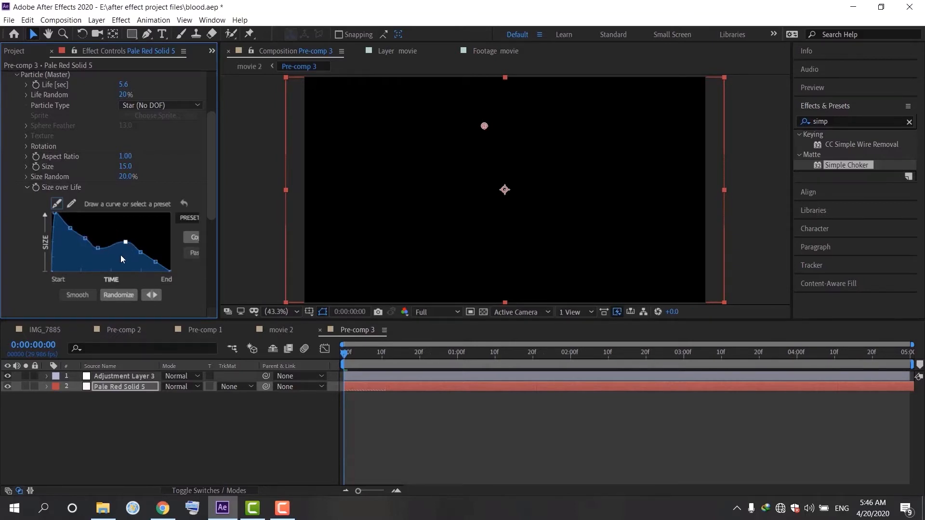
{"action": "left_click", "coordinate": [120, 255]}
{"action": "left_click", "coordinate": [141, 252]}
{"action": "left_click_drag", "start_coordinate": [132, 259], "coordinate": [144, 266]}
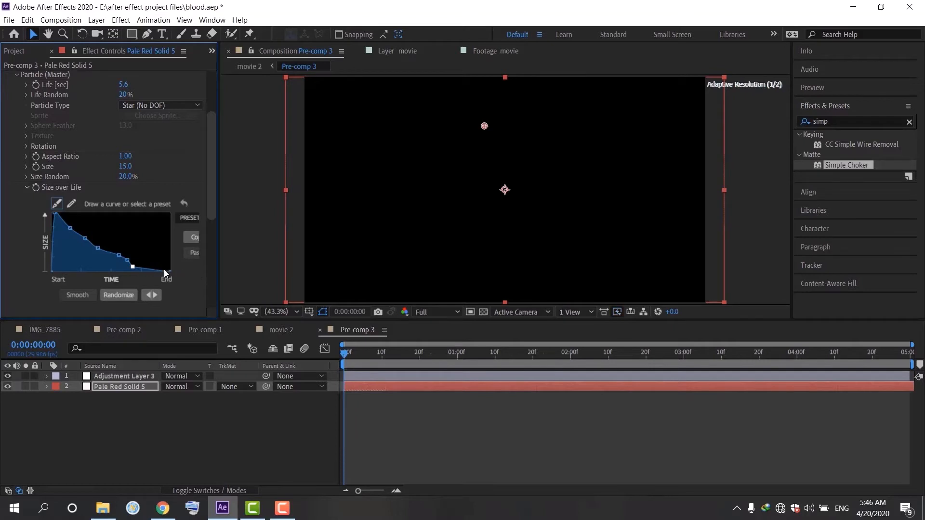
{"action": "left_click_drag", "start_coordinate": [169, 272], "coordinate": [146, 276]}
{"action": "left_click", "coordinate": [350, 356]}
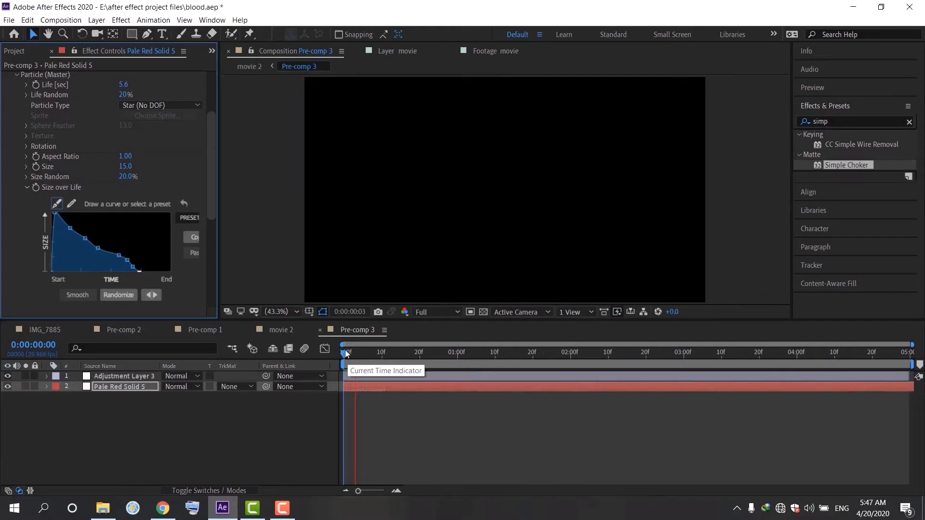
{"action": "mouse_move", "coordinate": [375, 358]}
{"action": "left_mouse_down"}
{"action": "mouse_move", "coordinate": [386, 362]}
{"action": "mouse_move", "coordinate": [360, 349]}
{"action": "mouse_move", "coordinate": [385, 356]}
{"action": "mouse_move", "coordinate": [374, 354]}
{"action": "left_mouse_up"}
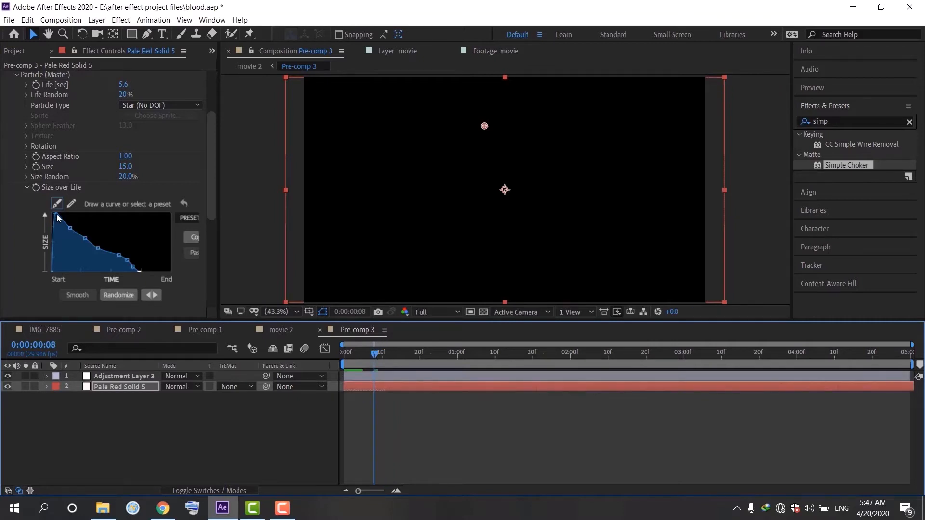
Step: Move the Size over Life curve's peak point to the very start and scrub the burst to frame 13
{"action": "left_click_drag", "start_coordinate": [56, 212], "coordinate": [51, 212]}
{"action": "left_click", "coordinate": [379, 361]}
{"action": "mouse_move", "coordinate": [379, 361]}
{"action": "left_mouse_down"}
{"action": "mouse_move", "coordinate": [423, 367]}
{"action": "mouse_move", "coordinate": [365, 358]}
{"action": "mouse_move", "coordinate": [425, 386]}
{"action": "mouse_move", "coordinate": [562, 385]}
{"action": "mouse_move", "coordinate": [392, 363]}
{"action": "left_mouse_up"}
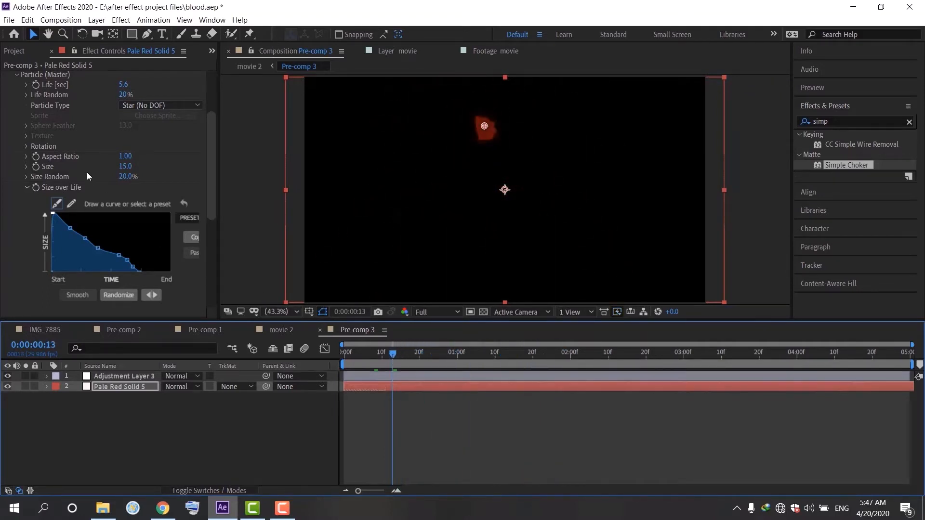
Step: Look through the Emitter (Master) and Particle (Master) settings of Pale Red Solid 5 for what controls how long the particles last
{"action": "left_click_drag", "start_coordinate": [215, 139], "coordinate": [215, 94]}
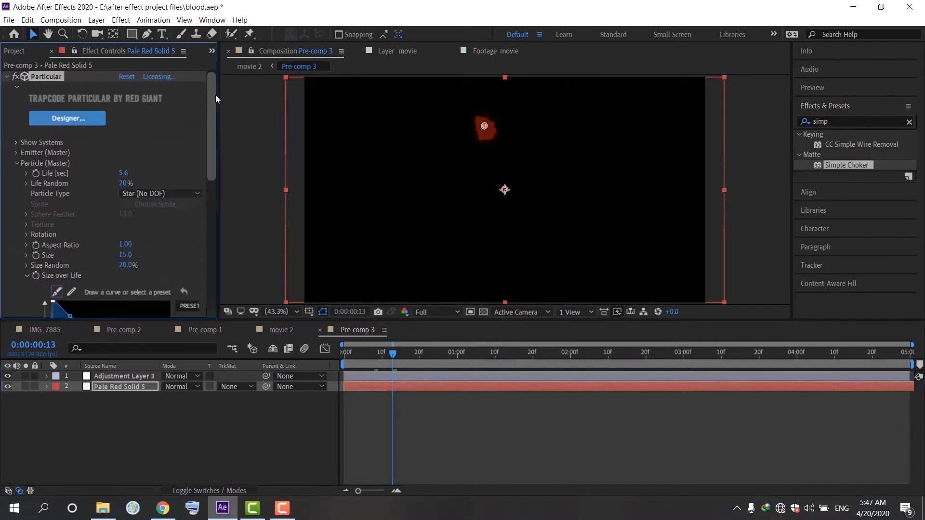
{"action": "left_click", "coordinate": [16, 164]}
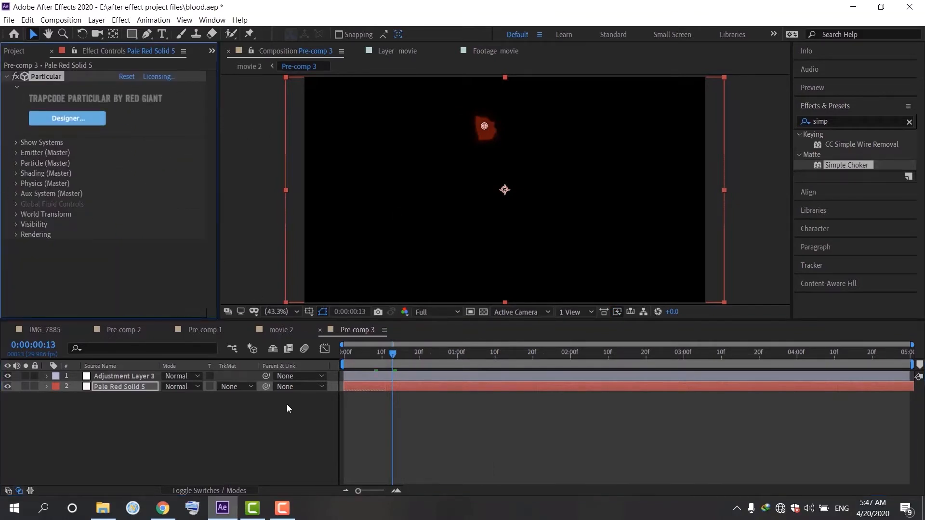
{"action": "left_click", "coordinate": [109, 376]}
{"action": "left_click", "coordinate": [108, 383]}
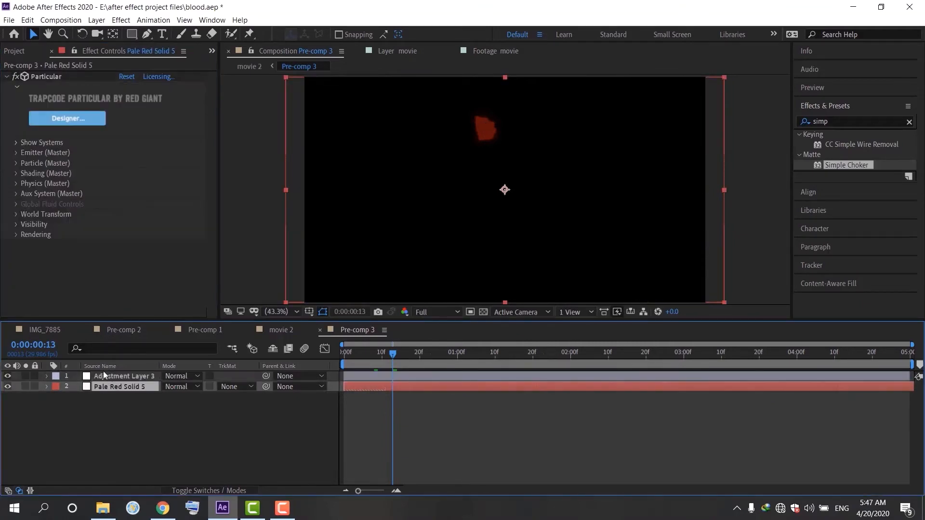
{"action": "left_click", "coordinate": [104, 369]}
{"action": "left_click", "coordinate": [108, 377]}
{"action": "left_click", "coordinate": [110, 387]}
{"action": "left_click", "coordinate": [16, 164]}
{"action": "scroll", "coordinate": [24, 160], "scroll_direction": "down", "scroll_amount": 3}
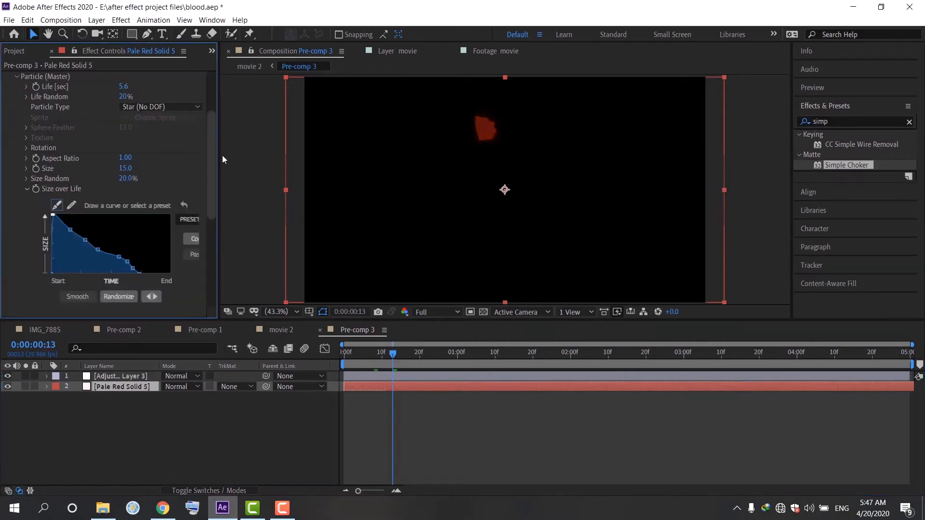
{"action": "scroll", "coordinate": [97, 123], "scroll_direction": "up", "scroll_amount": 3}
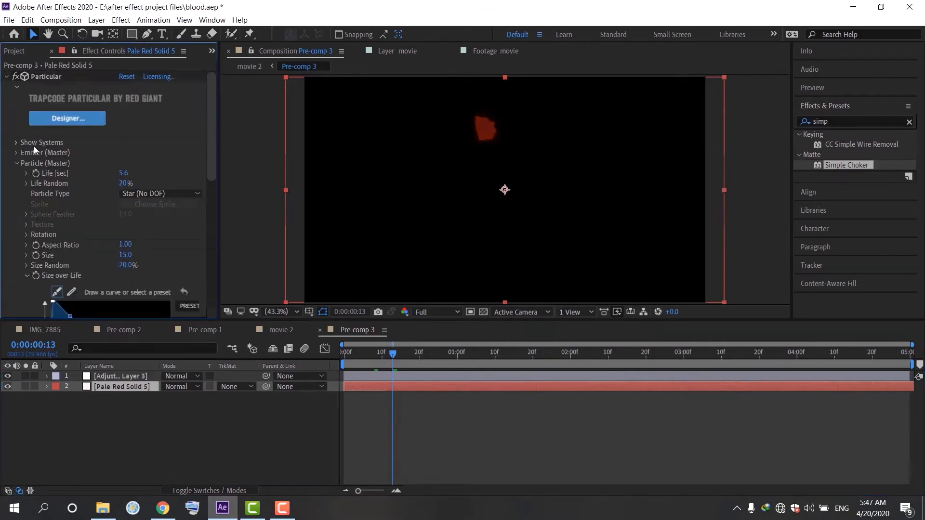
{"action": "left_click", "coordinate": [16, 153]}
{"action": "scroll", "coordinate": [19, 121], "scroll_direction": "down", "scroll_amount": 3}
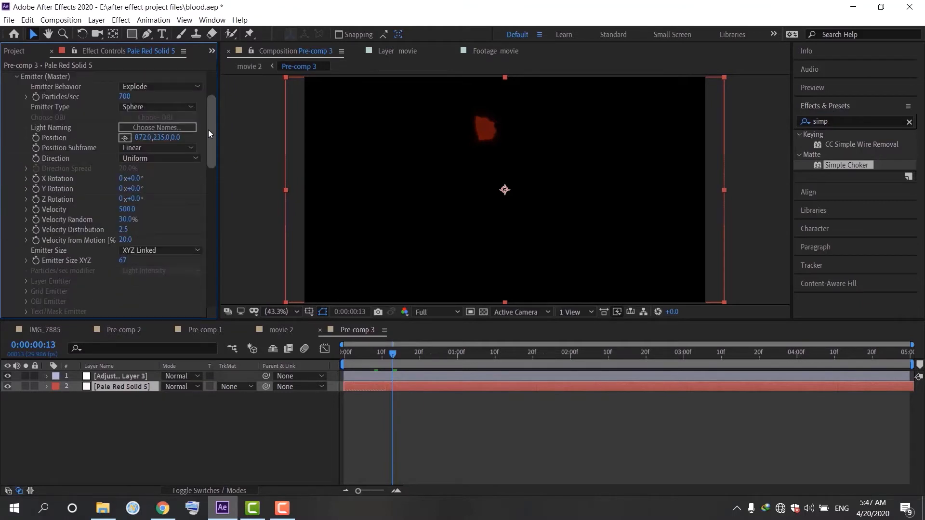
{"action": "left_click", "coordinate": [17, 77]}
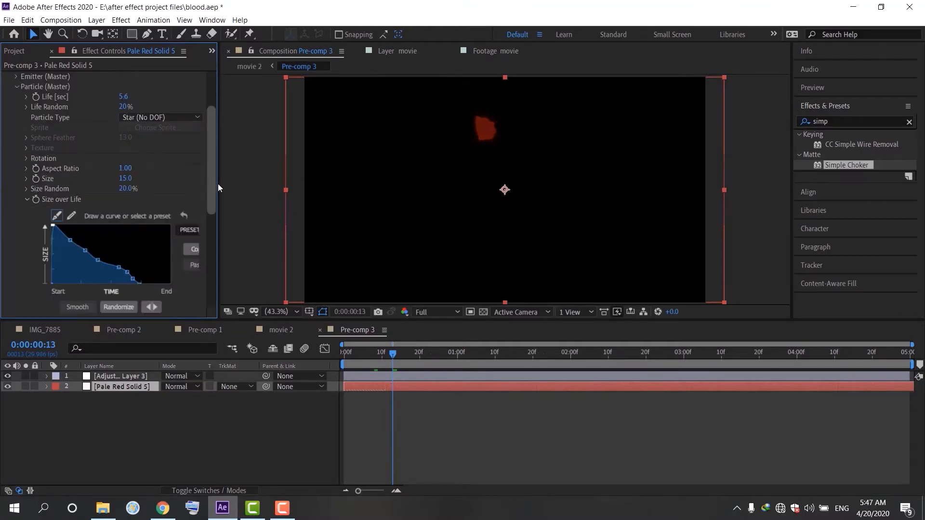
{"action": "left_click_drag", "start_coordinate": [213, 187], "coordinate": [210, 244]}
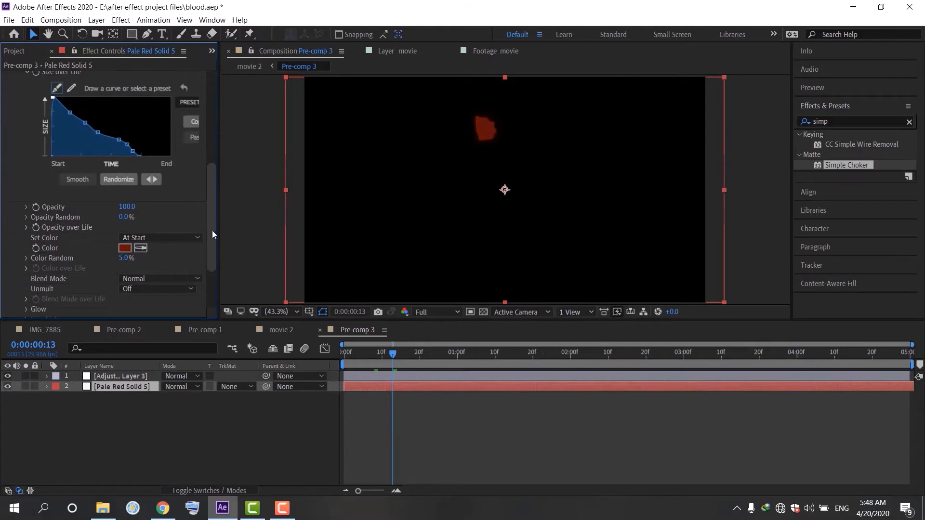
{"action": "left_click_drag", "start_coordinate": [212, 231], "coordinate": [204, 133]}
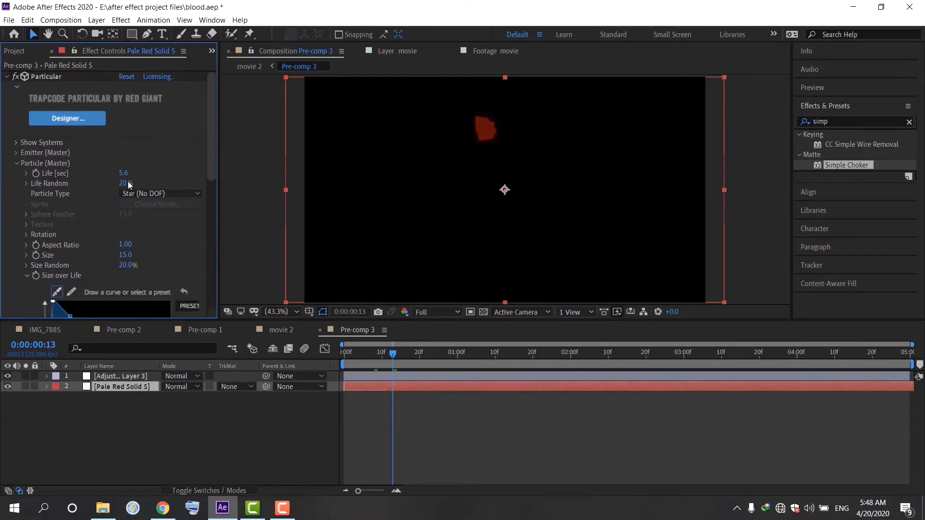
Step: Keyframe the particles' Life [sec] from 5.6 at the first frame to 0 at frame 15
{"action": "left_click_drag", "start_coordinate": [392, 359], "coordinate": [333, 357]}
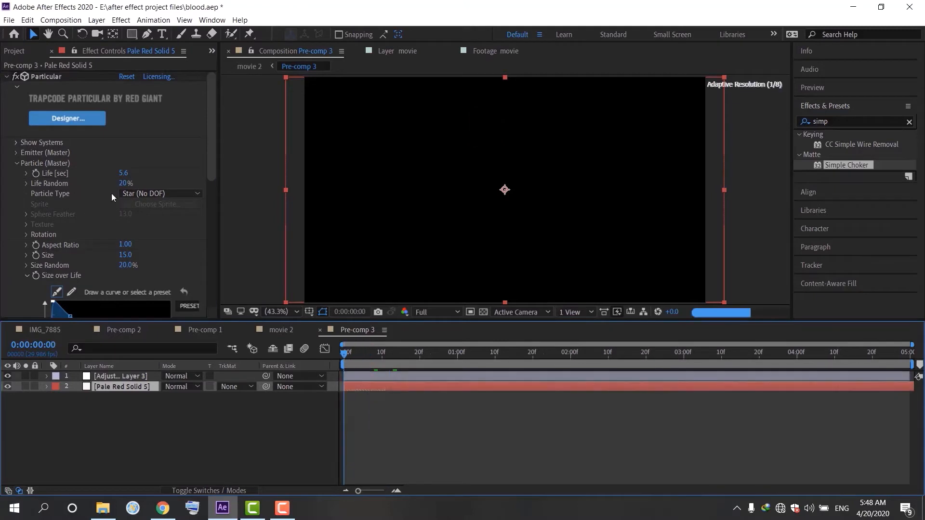
{"action": "left_click", "coordinate": [36, 172]}
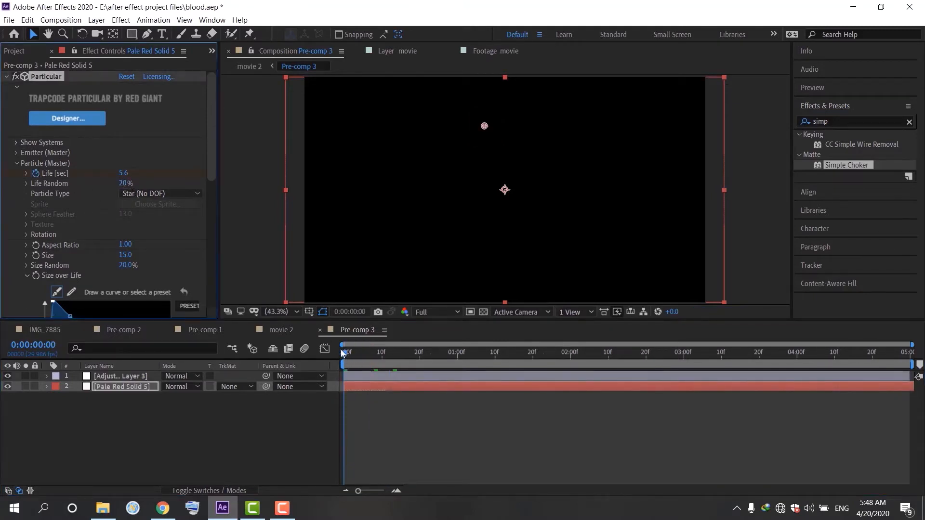
{"action": "left_click_drag", "start_coordinate": [344, 354], "coordinate": [403, 360]}
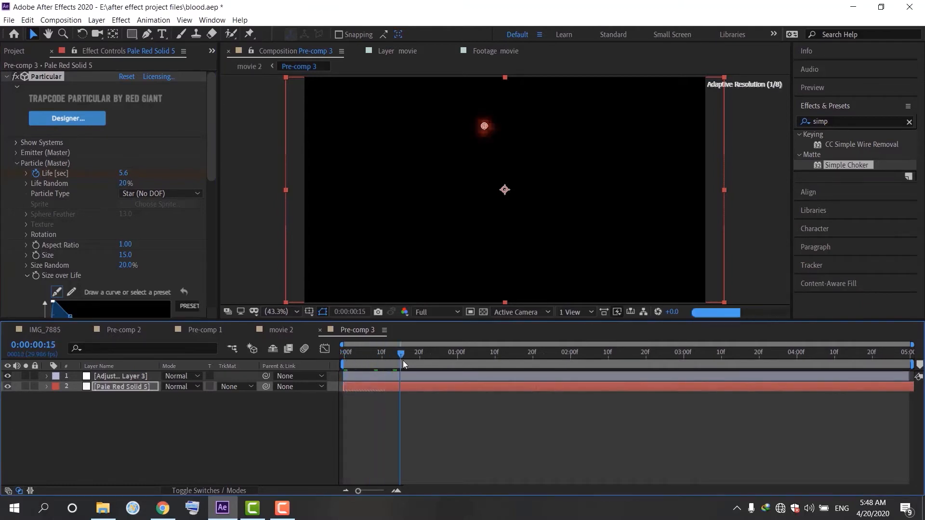
{"action": "left_click", "coordinate": [124, 175]}
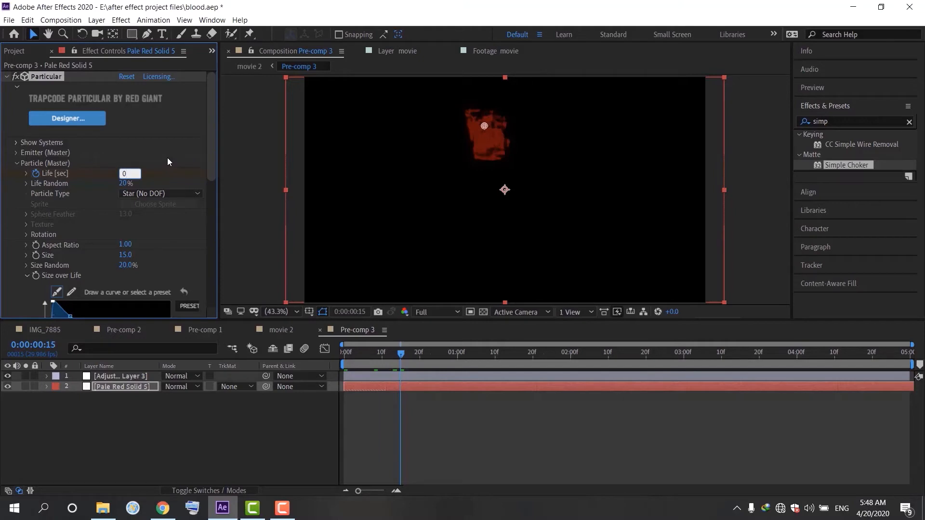
{"action": "left_click", "coordinate": [210, 227]}
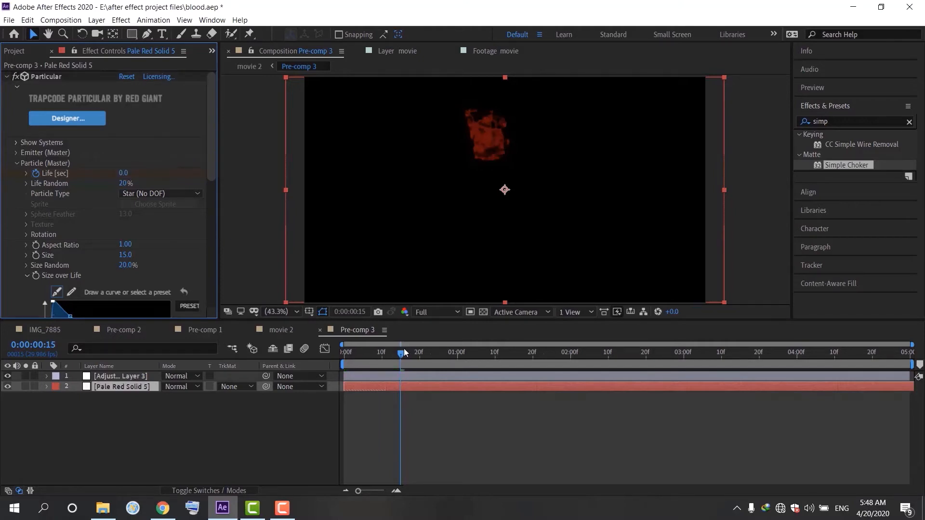
{"action": "left_click_drag", "start_coordinate": [403, 351], "coordinate": [320, 359]}
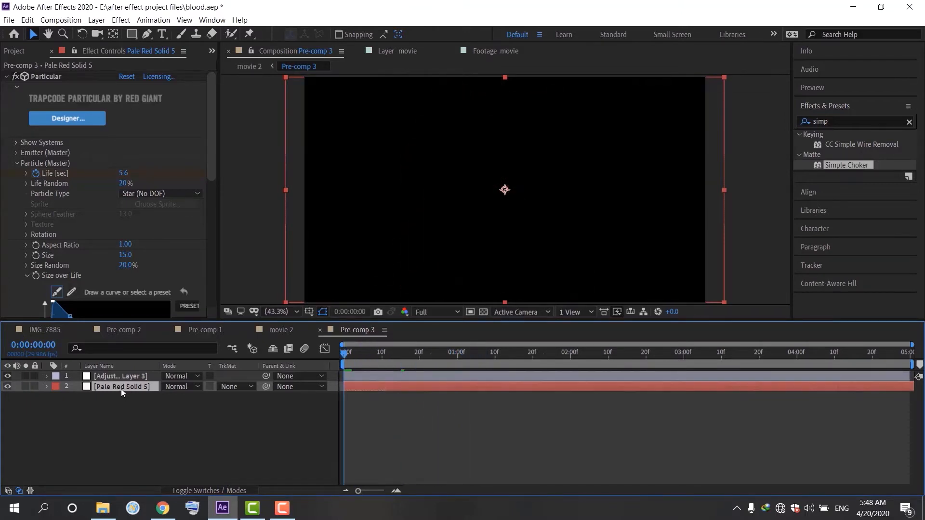
Step: Reveal the keyframes of Pale Red Solid 5 and keyframe its Opacity from 100% at frame 15 to 0% at 0:00:00:29
{"action": "key", "text": "u"}
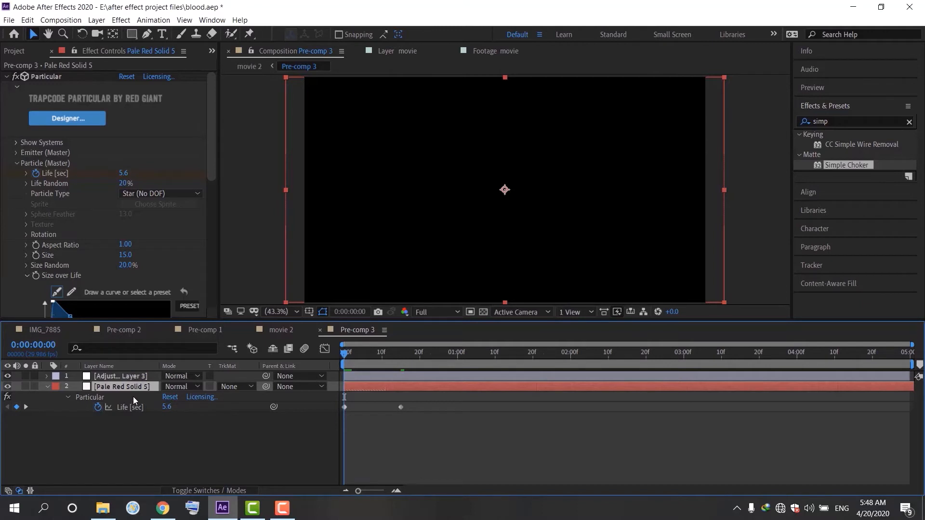
{"action": "key", "text": "shift+t"}
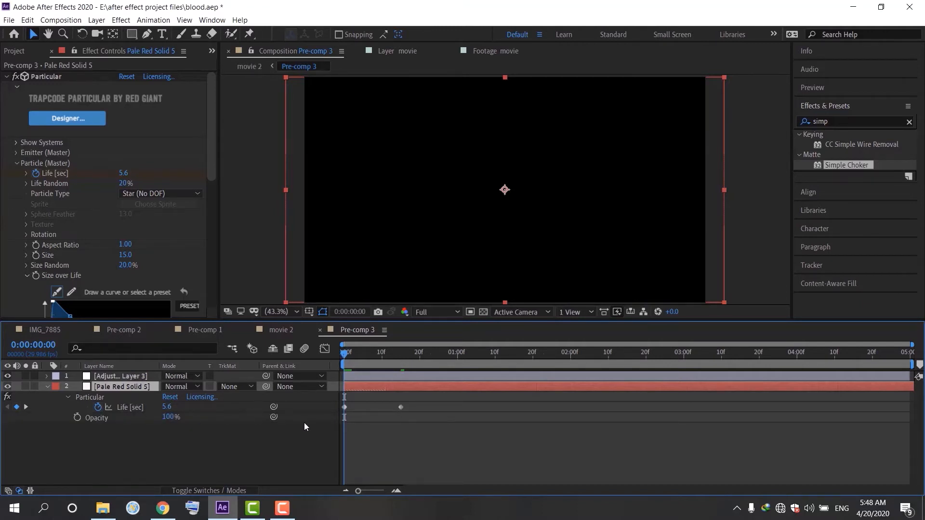
{"action": "left_click_drag", "start_coordinate": [357, 360], "coordinate": [452, 360]}
{"action": "left_click", "coordinate": [78, 417]}
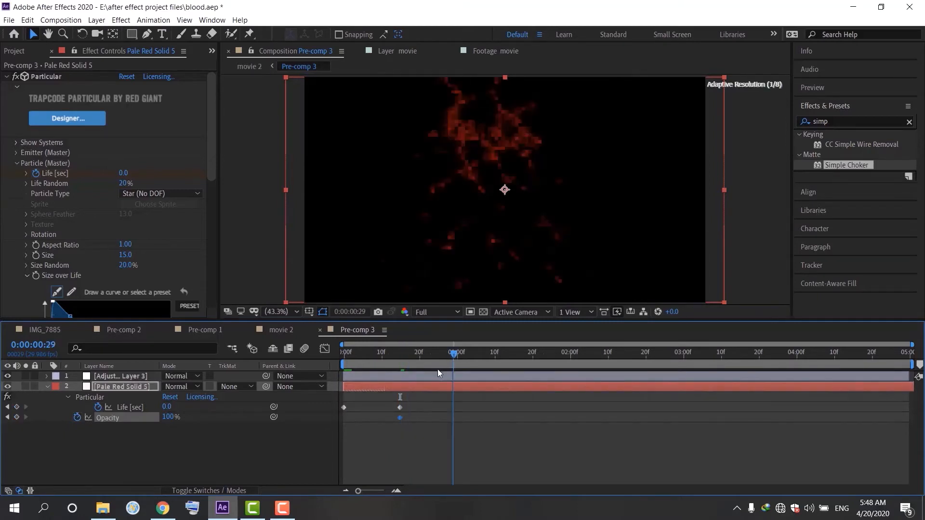
{"action": "left_click", "coordinate": [169, 417]}
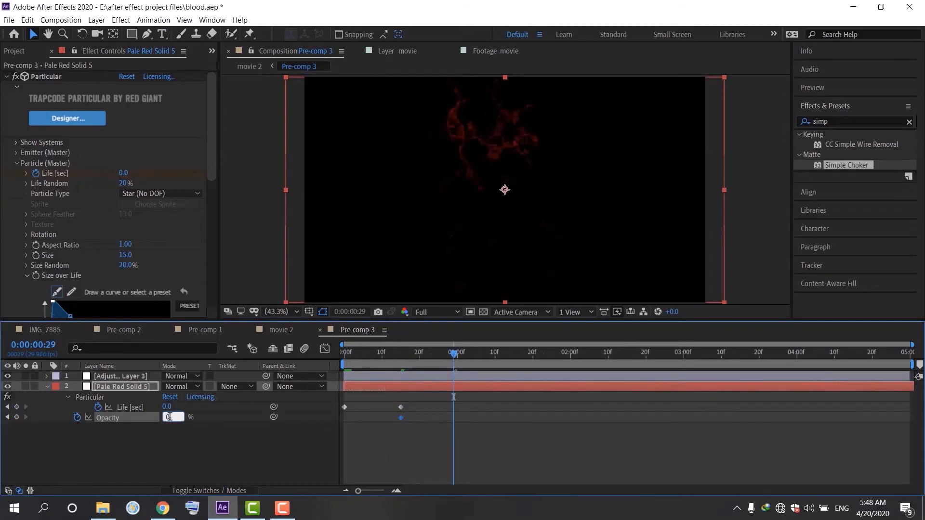
{"action": "left_click", "coordinate": [225, 436]}
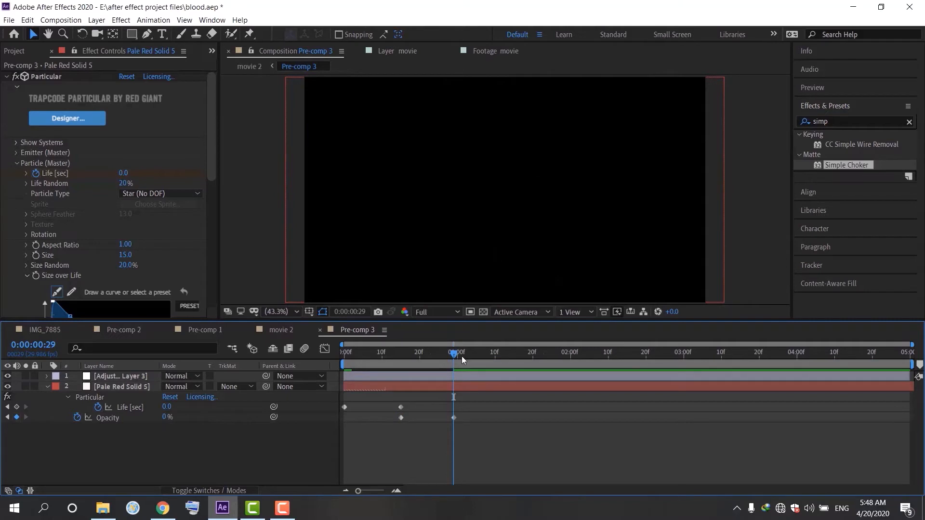
Step: Shift the second Life keyframe and first Opacity keyframe to frame 20 and the last Opacity keyframe to about 0:00:01:05, then preview the fade
{"action": "left_click_drag", "start_coordinate": [455, 355], "coordinate": [450, 377]}
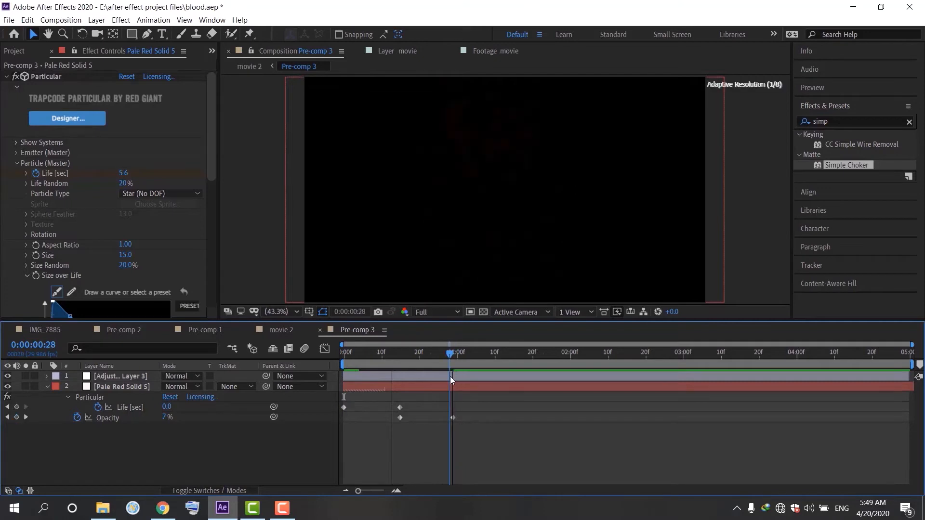
{"action": "left_click_drag", "start_coordinate": [401, 417], "coordinate": [421, 406]}
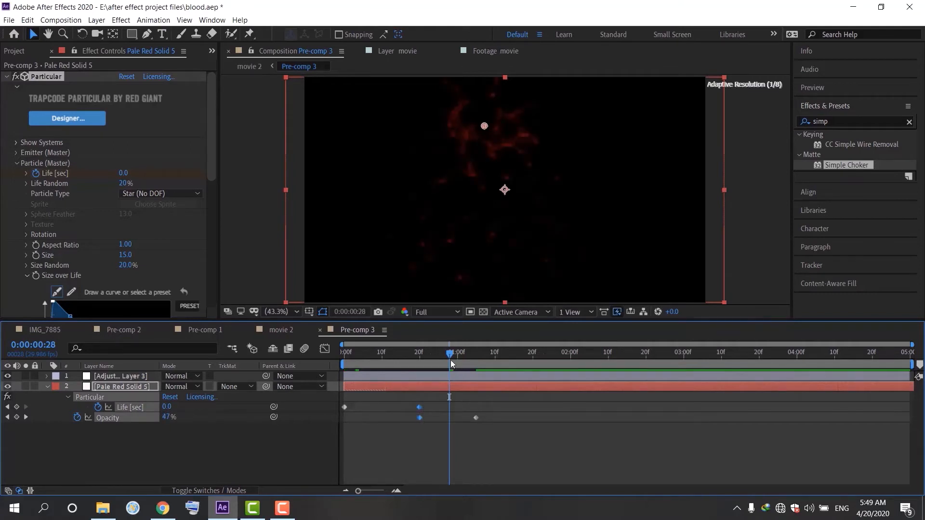
{"action": "left_click_drag", "start_coordinate": [438, 350], "coordinate": [351, 368]}
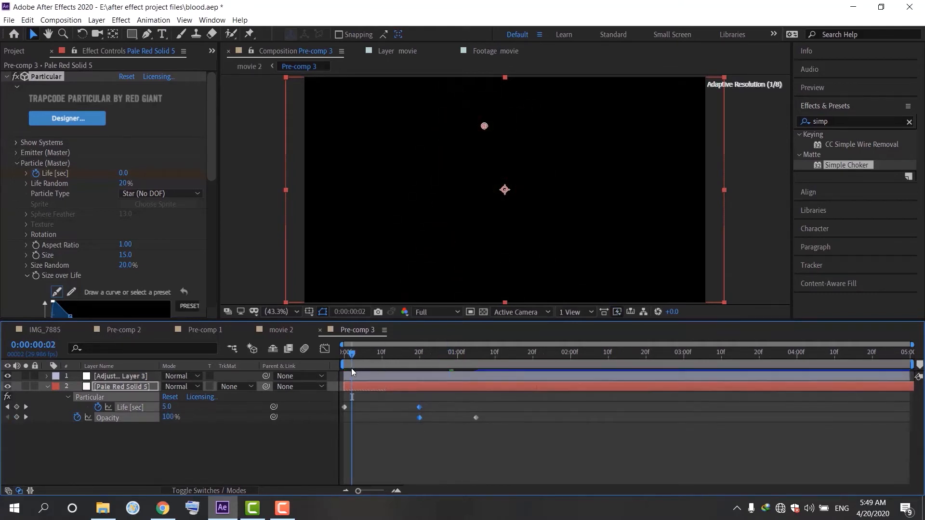
{"action": "key", "text": "space"}
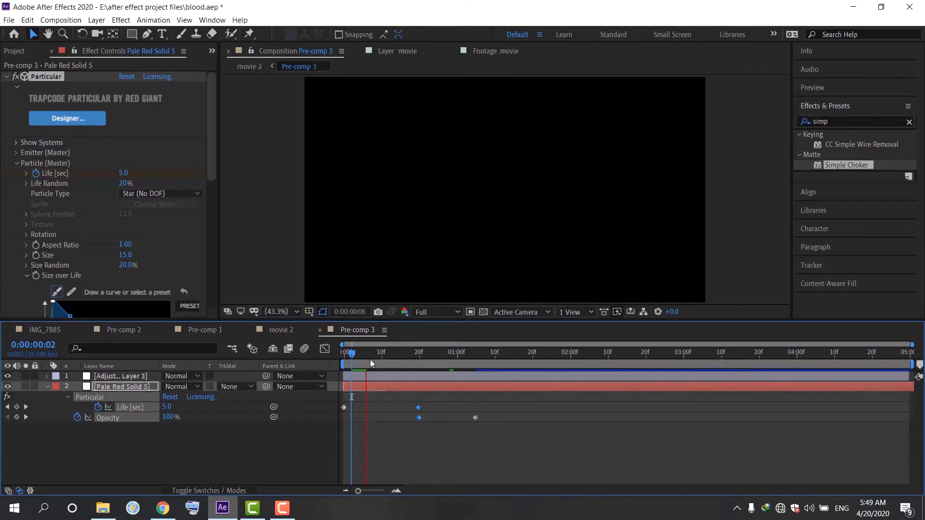
{"action": "left_click_drag", "start_coordinate": [351, 355], "coordinate": [460, 379]}
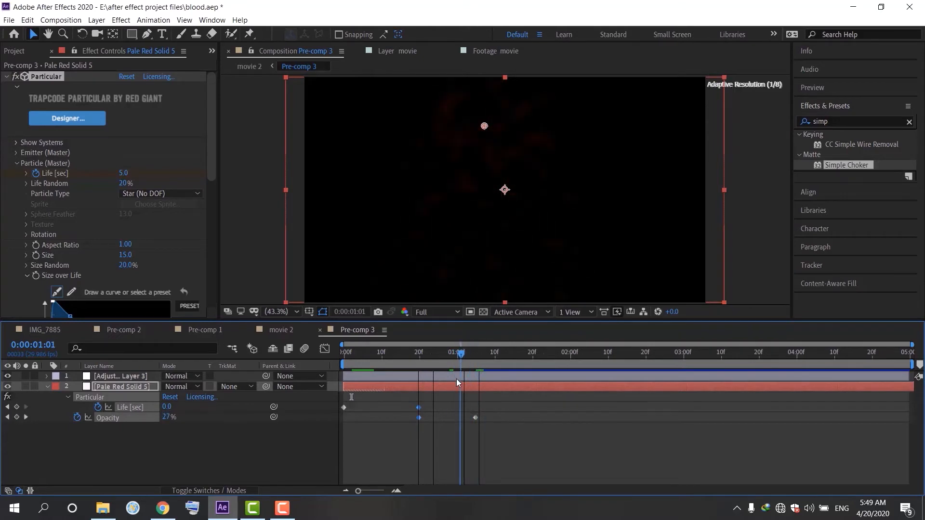
Step: Check the blood burst frame by frame around 0:00:01:23 in the movie 2 composition
{"action": "left_click", "coordinate": [267, 332]}
{"action": "left_click_drag", "start_coordinate": [621, 355], "coordinate": [537, 363]}
{"action": "key", "text": "Page_Down"}
{"action": "key", "text": "Page_Down"}
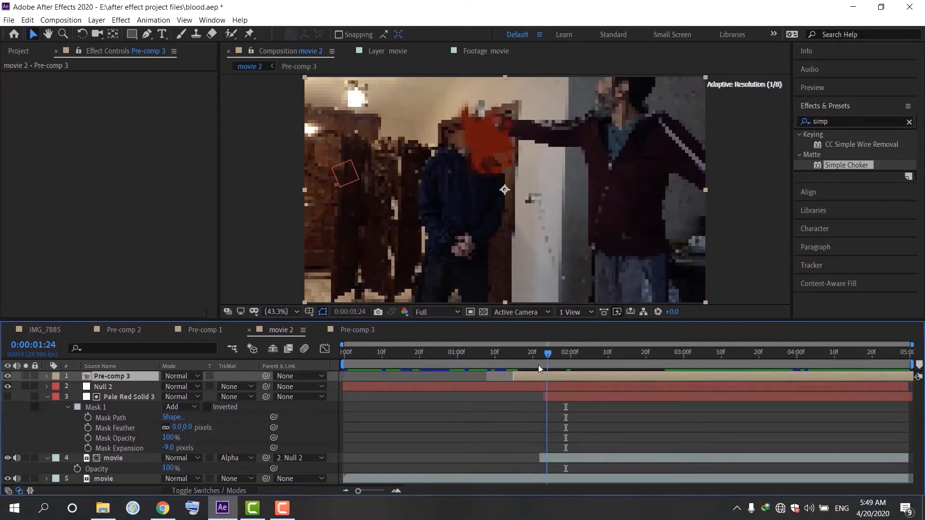
{"action": "key", "text": "Page_Up"}
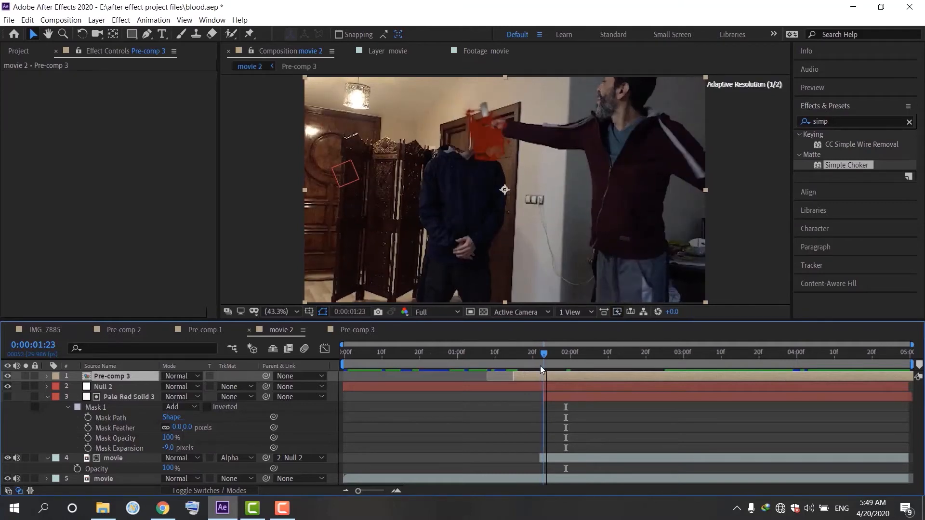
Step: Move the Particular emitter of Pale Red Solid 5 in Pre-comp 3 to an X position of 820
{"action": "left_click", "coordinate": [353, 330]}
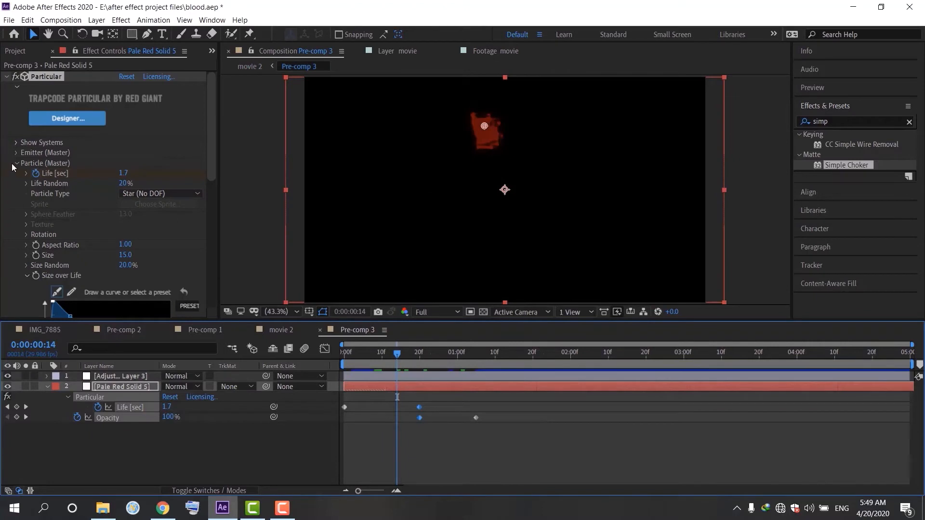
{"action": "left_click", "coordinate": [15, 163]}
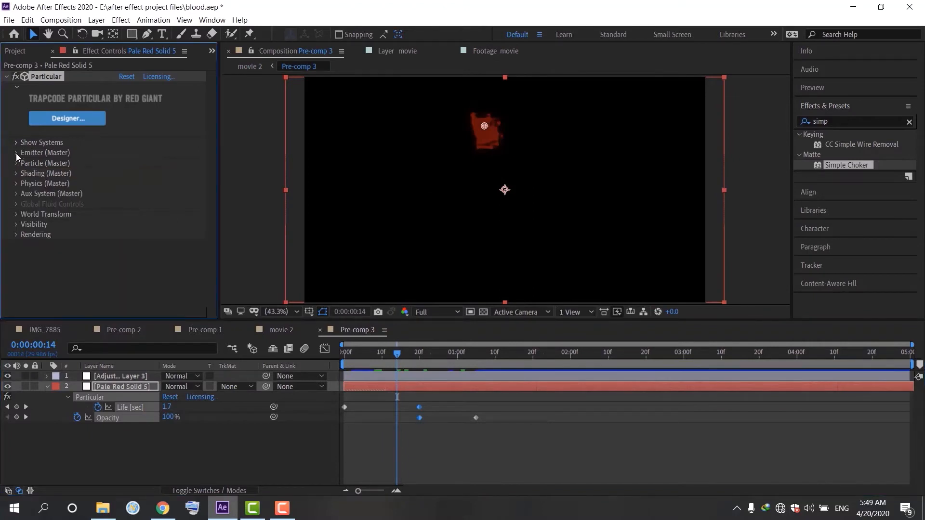
{"action": "left_click", "coordinate": [16, 153]}
{"action": "scroll", "coordinate": [160, 210], "scroll_direction": "down", "scroll_amount": 3}
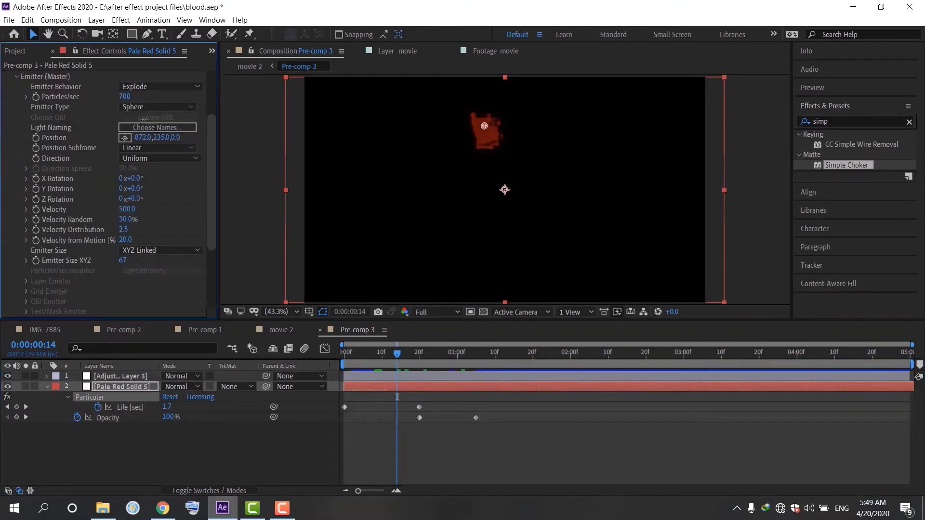
{"action": "left_click_drag", "start_coordinate": [144, 137], "coordinate": [132, 160]}
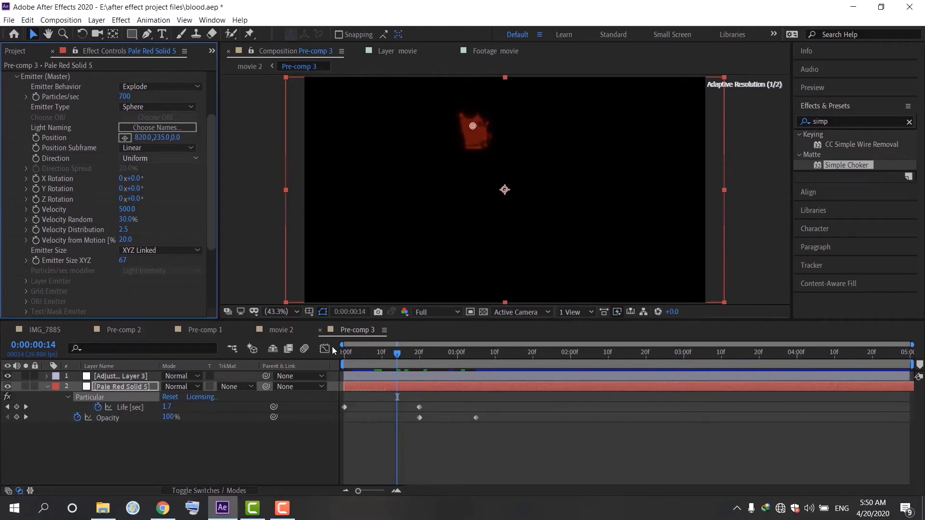
Step: Shift the Pre-comp 3 layer about two frames later in movie 2, then check the pan hit frame by frame and in playback
{"action": "left_click", "coordinate": [267, 331]}
{"action": "left_click_drag", "start_coordinate": [535, 354], "coordinate": [556, 374]}
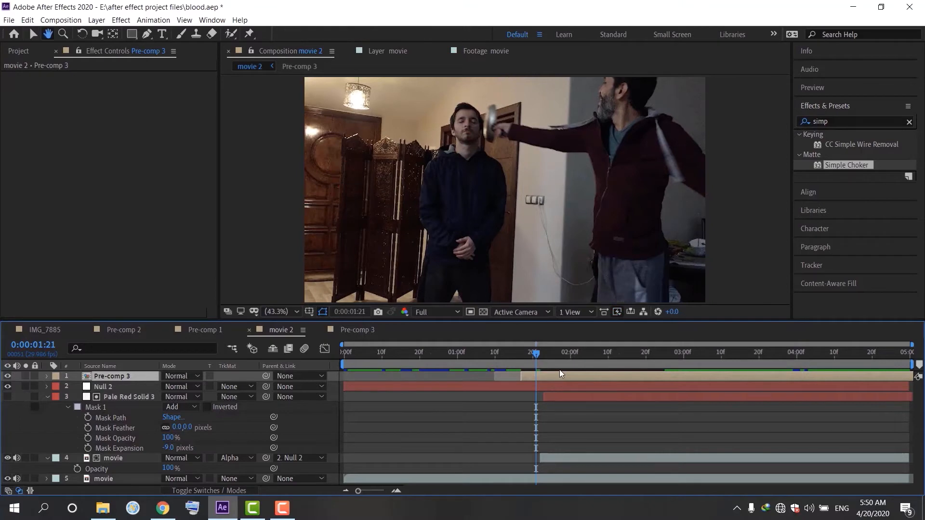
{"action": "key", "text": "Page_Down"}
{"action": "key", "text": "Page_Down"}
{"action": "key", "text": "Page_Down"}
{"action": "key", "text": "Page_Down"}
{"action": "key", "text": "space"}
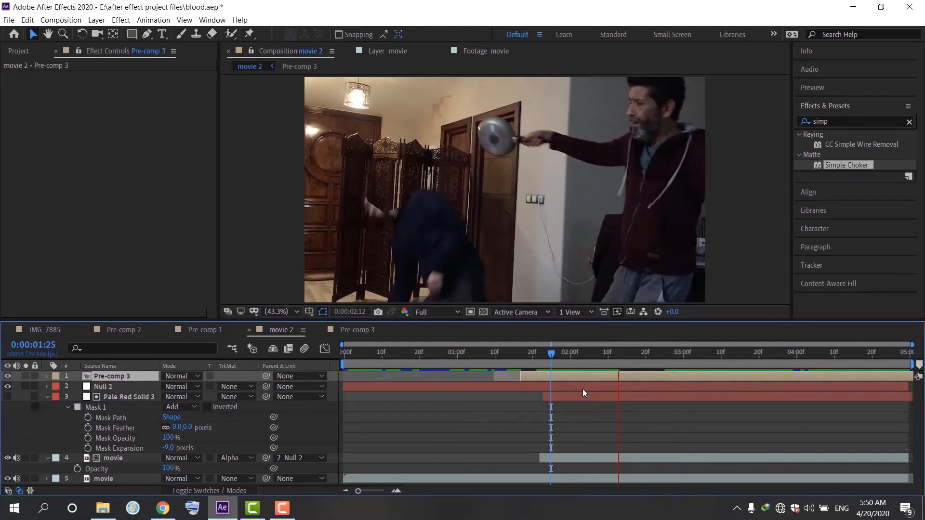
{"action": "key", "text": "space"}
Step: Preview the blood burst in movie 2 from the pan hit and again from the start of the composition
{"action": "left_click", "coordinate": [539, 358]}
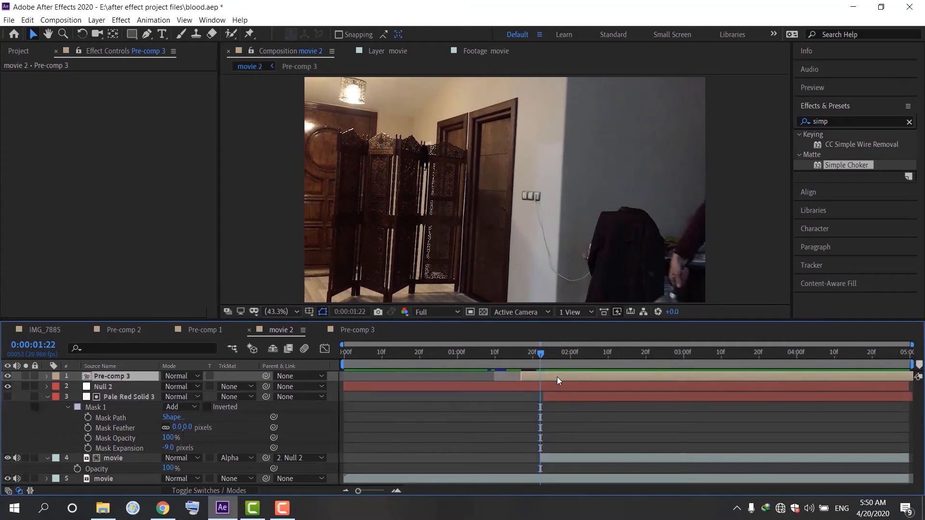
{"action": "key", "text": "space"}
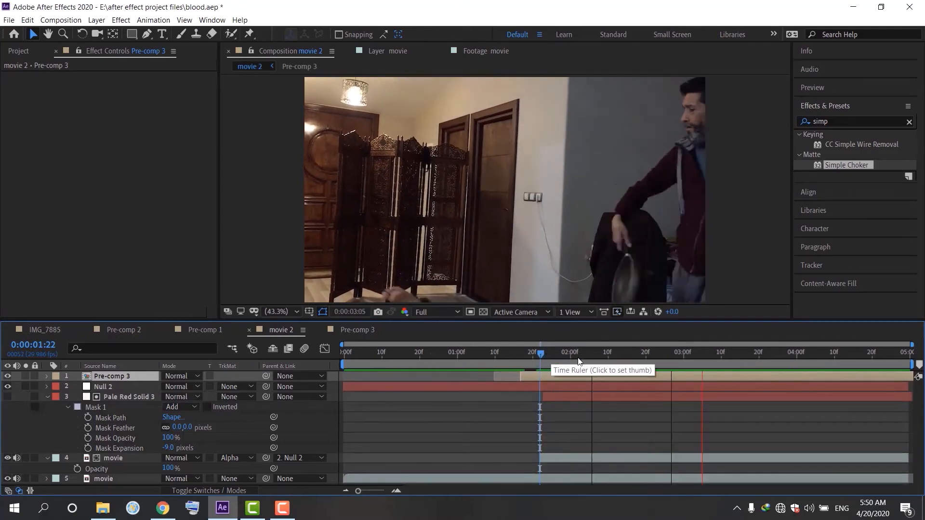
{"action": "left_click", "coordinate": [544, 359]}
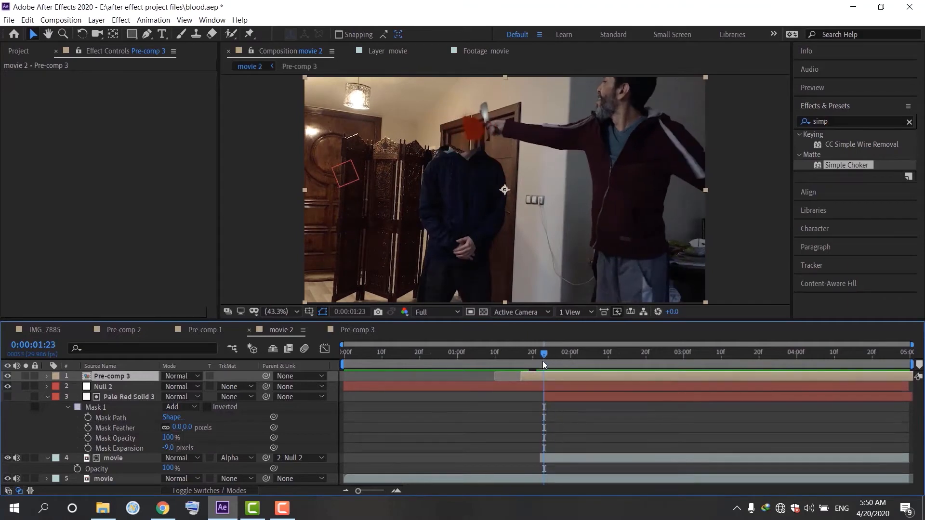
{"action": "left_click_drag", "start_coordinate": [543, 354], "coordinate": [337, 361]}
{"action": "key", "text": "space"}
{"action": "key", "text": "space"}
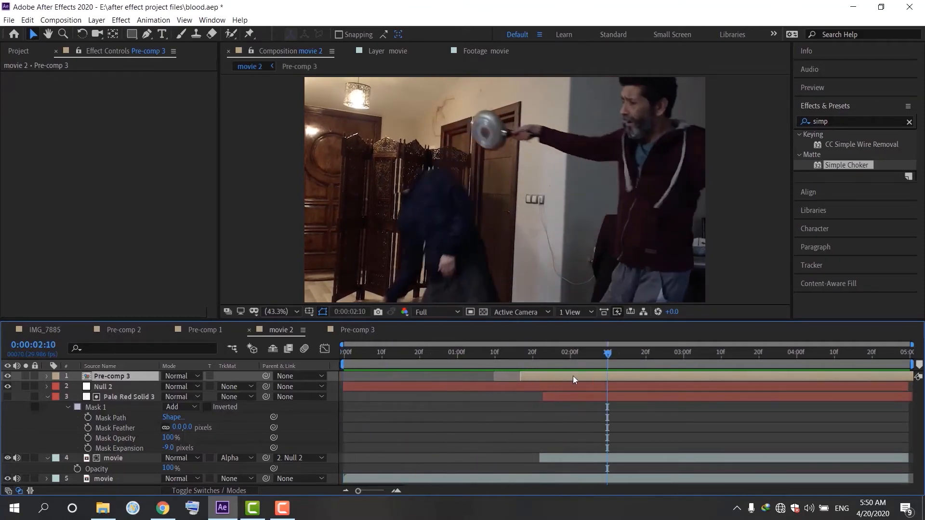
{"action": "key", "text": "space"}
{"action": "key", "text": "space"}
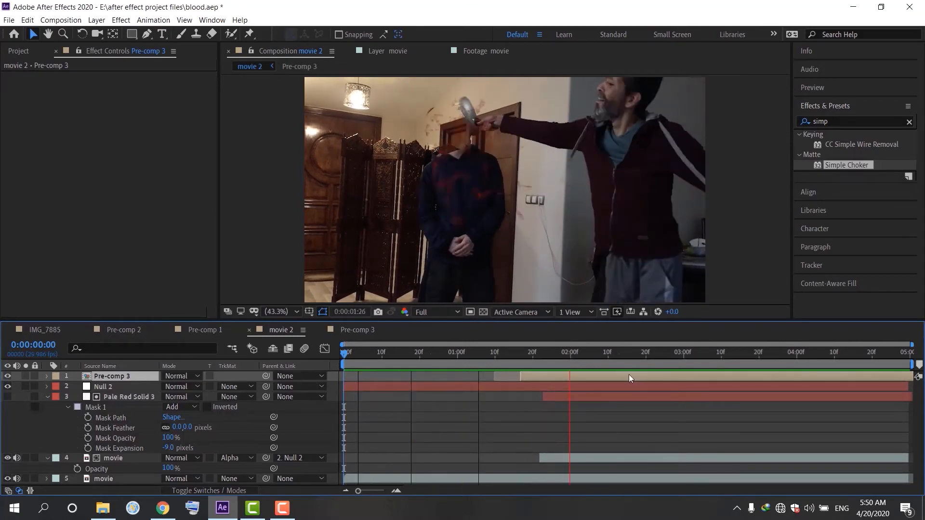
{"action": "key", "text": "space"}
{"action": "left_click_drag", "start_coordinate": [530, 359], "coordinate": [343, 363]}
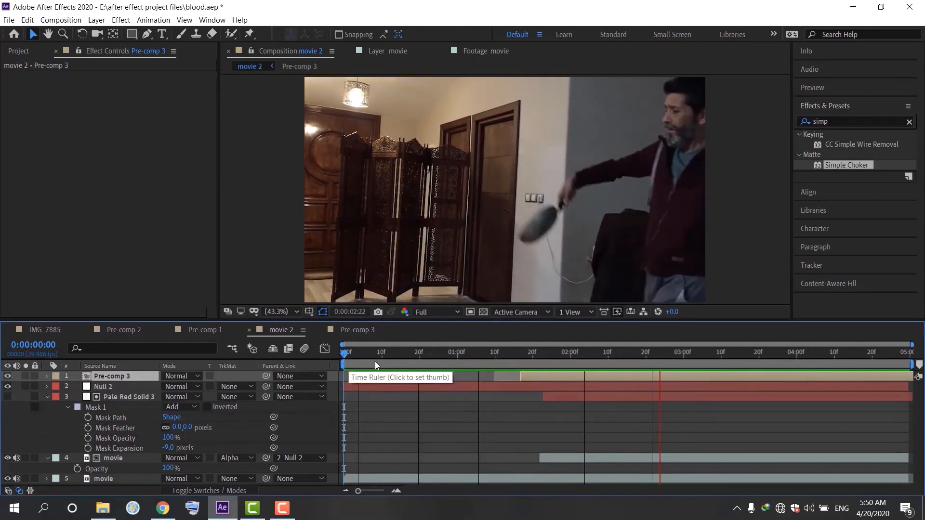
Step: Review the hit from 0:00:01:22 in an enlarged composition view, then replay movie 2 from the beginning in the normal layout
{"action": "left_click", "coordinate": [550, 356]}
{"action": "left_click", "coordinate": [542, 358]}
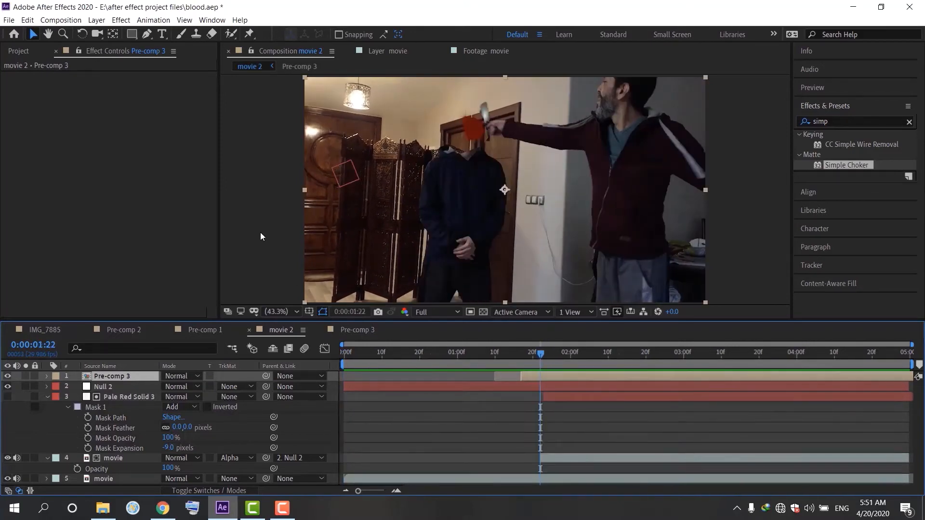
{"action": "key", "text": "grave"}
{"action": "key", "text": "space"}
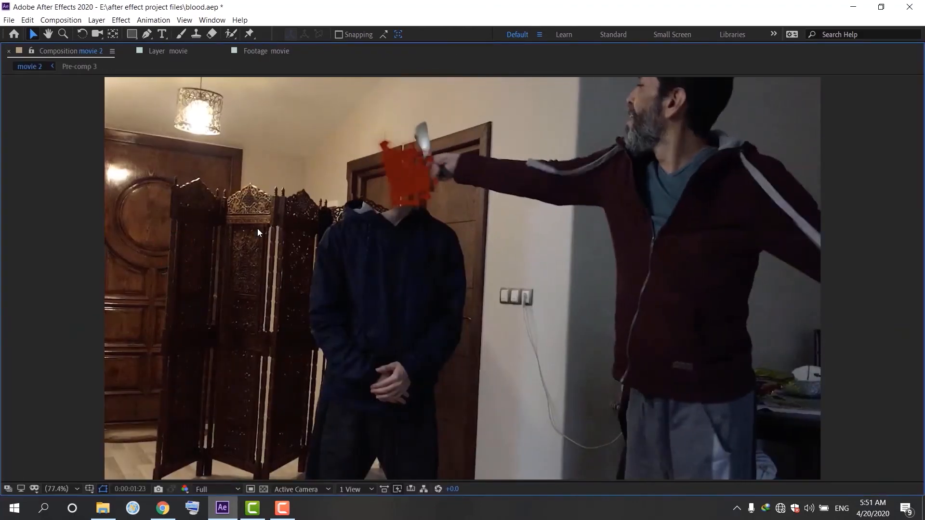
{"action": "key", "text": "space"}
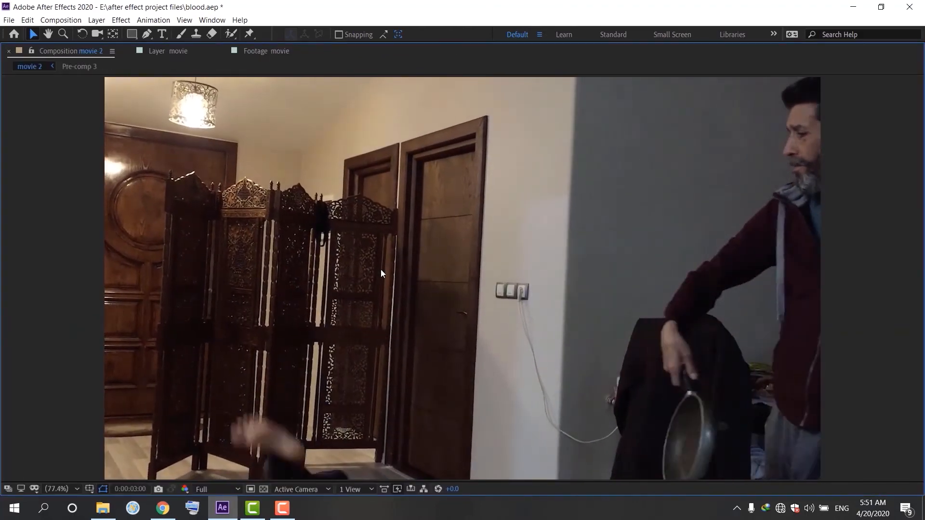
{"action": "key", "text": "grave"}
{"action": "left_click_drag", "start_coordinate": [473, 362], "coordinate": [342, 371]}
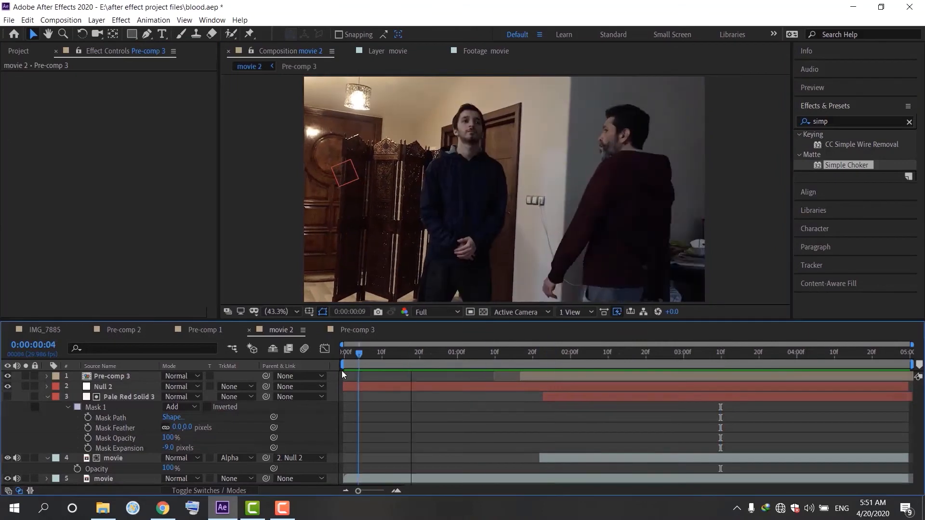
{"action": "key", "text": "space"}
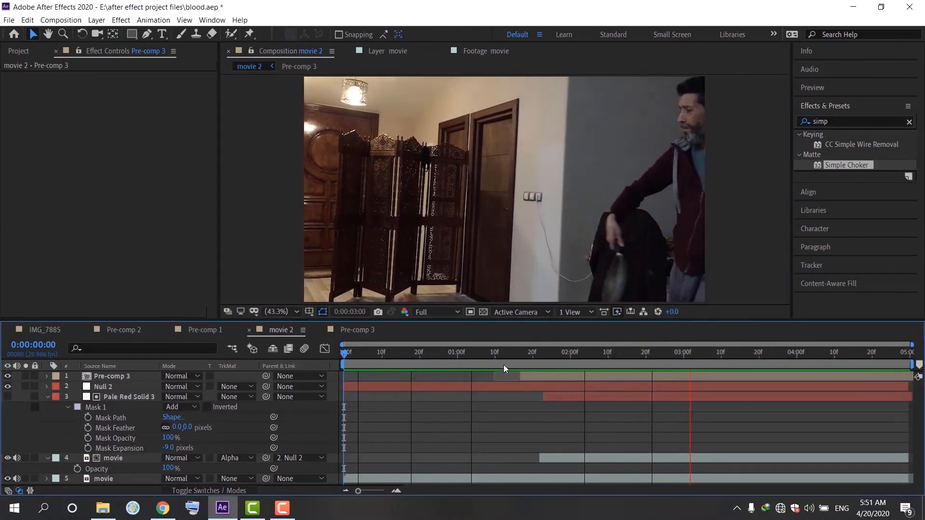
{"action": "left_click", "coordinate": [525, 355]}
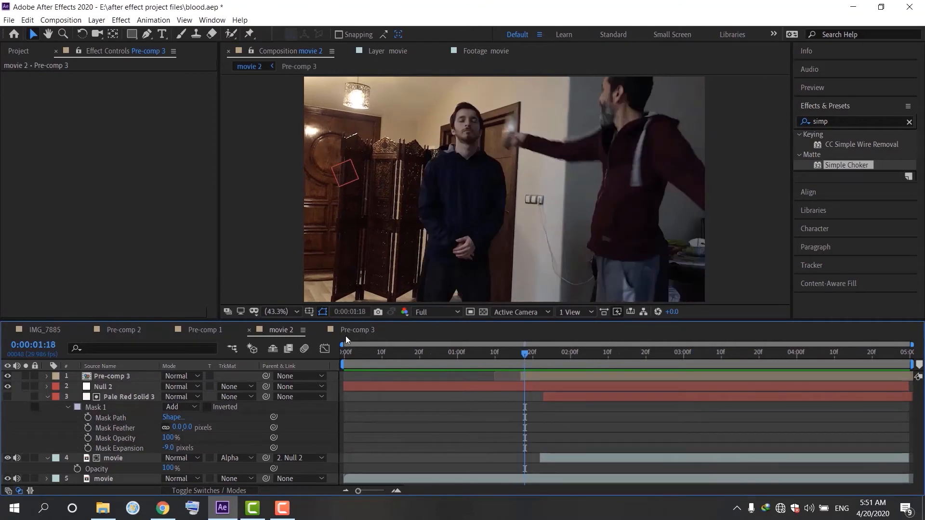
Step: Move the last Opacity keyframe of Pale Red Solid 5 in Pre-comp 3 to 0:00:01:24 and review the longer fade in movie 2
{"action": "left_click", "coordinate": [347, 332]}
{"action": "left_click", "coordinate": [428, 359]}
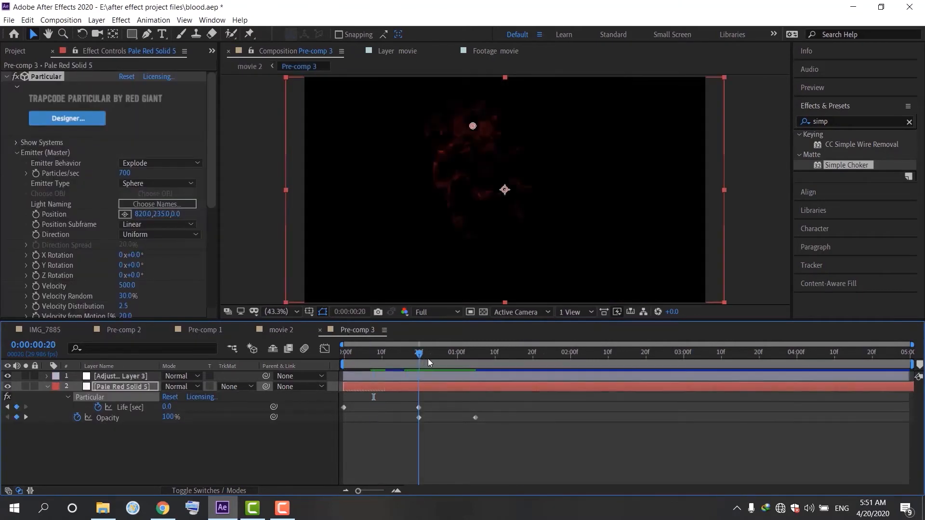
{"action": "left_click", "coordinate": [421, 361]}
{"action": "left_click_drag", "start_coordinate": [475, 418], "coordinate": [547, 418]}
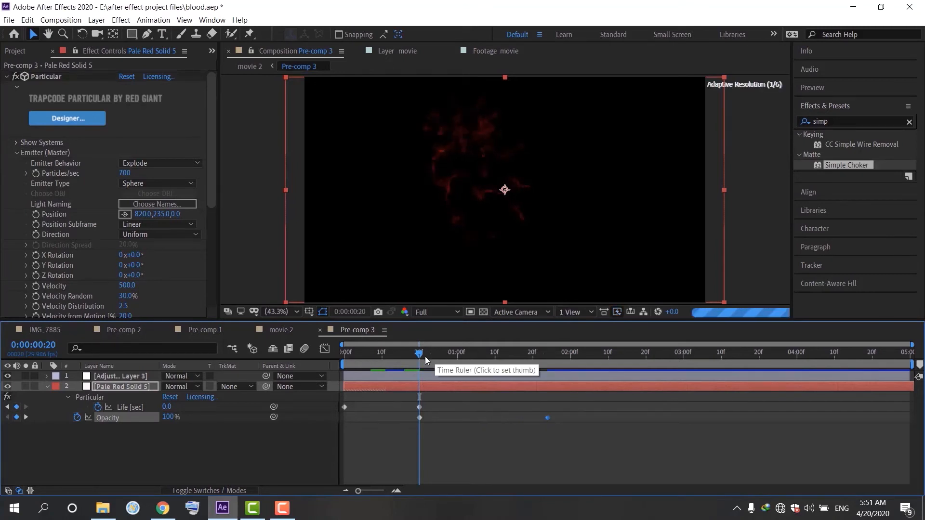
{"action": "left_click_drag", "start_coordinate": [424, 356], "coordinate": [547, 404]}
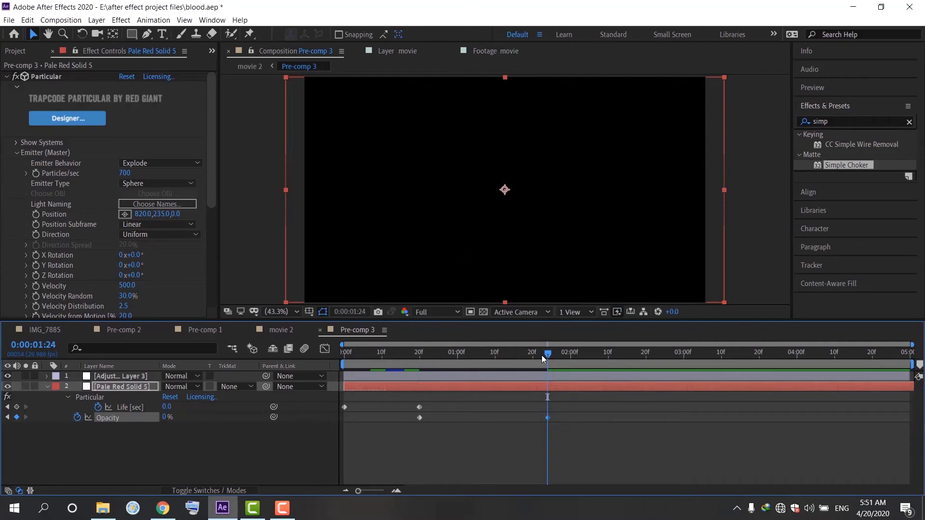
{"action": "mouse_move", "coordinate": [552, 353]}
{"action": "left_mouse_down"}
{"action": "mouse_move", "coordinate": [425, 359]}
{"action": "mouse_move", "coordinate": [547, 360]}
{"action": "left_mouse_up"}
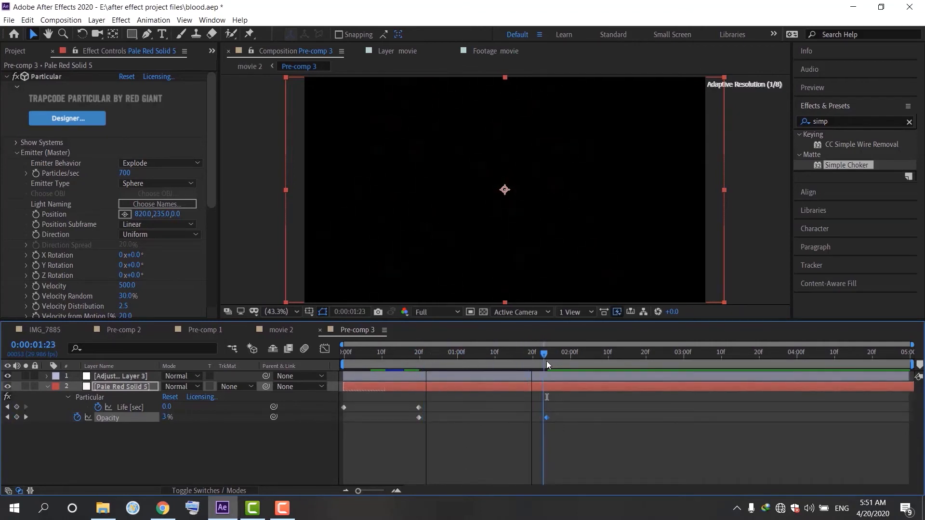
{"action": "left_click", "coordinate": [259, 330]}
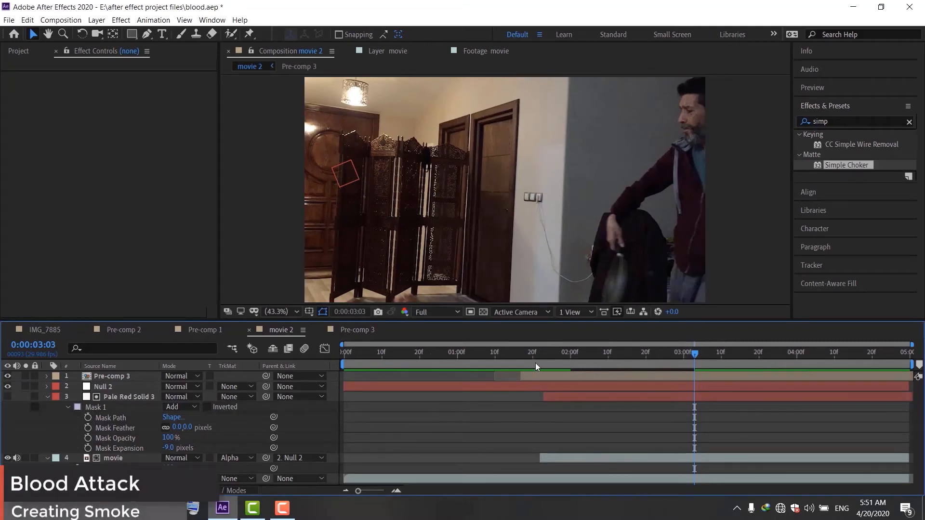
{"action": "left_click_drag", "start_coordinate": [537, 359], "coordinate": [544, 358]}
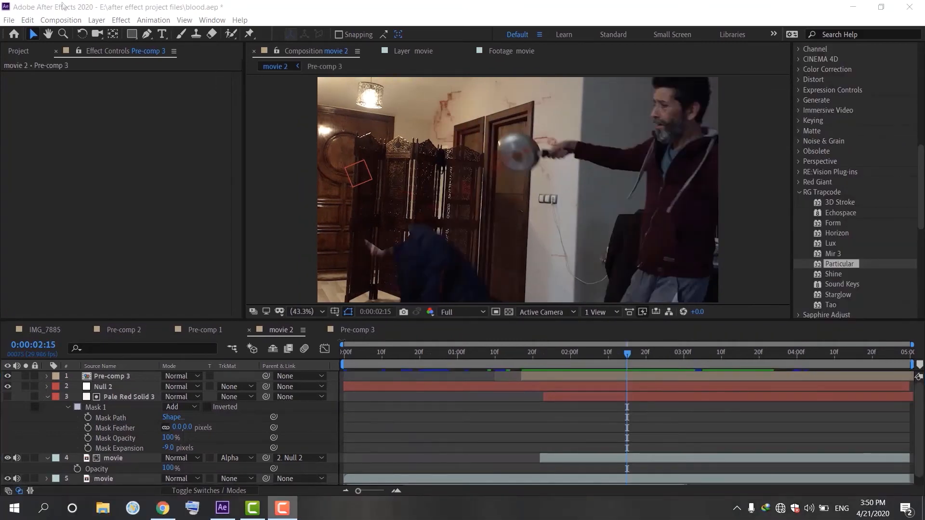
Step: Create a solid named smoke in movie 2 and shift it to start at about 0:00:01:20
{"action": "left_click", "coordinate": [444, 438]}
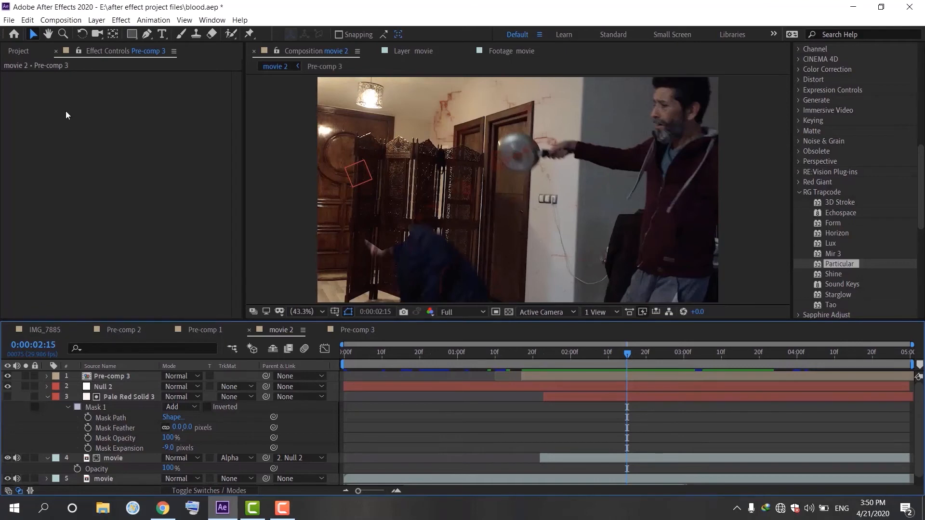
{"action": "left_click", "coordinate": [98, 20]}
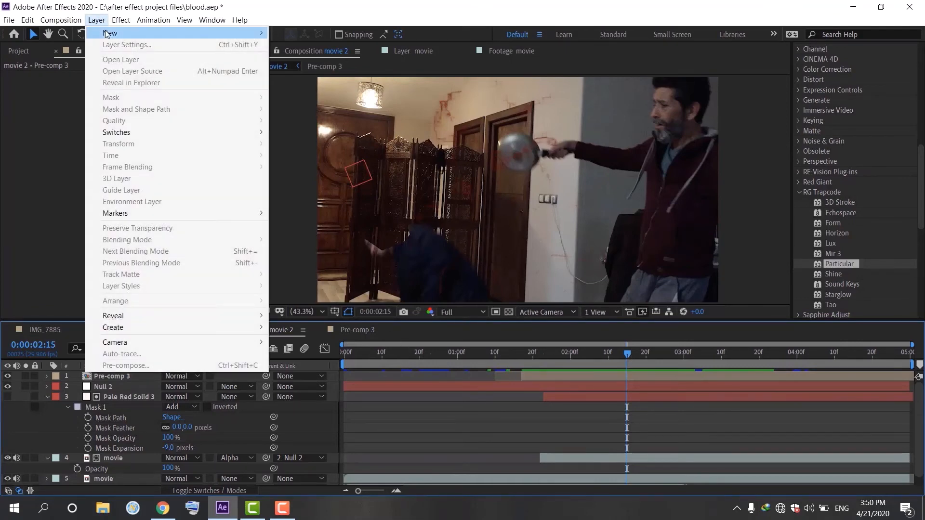
{"action": "mouse_move", "coordinate": [107, 33]}
{"action": "left_click", "coordinate": [305, 43]}
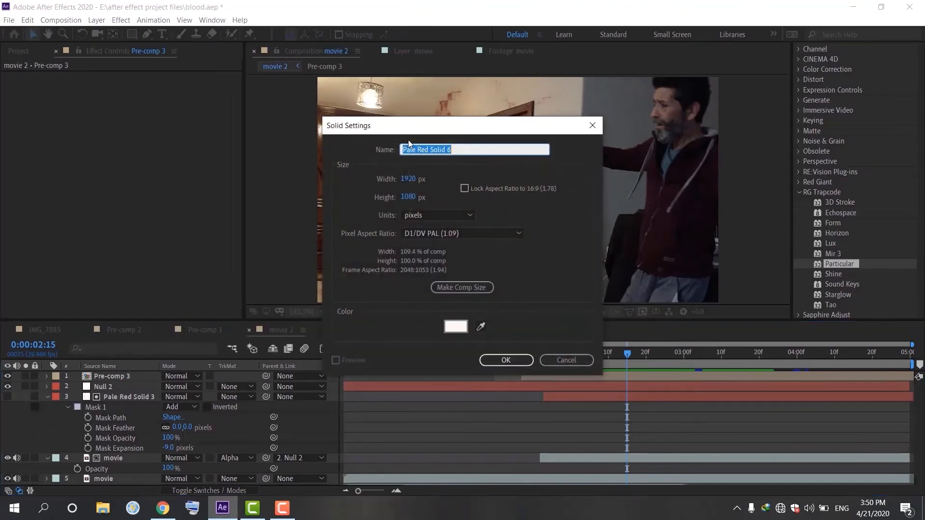
{"action": "type", "text": "smoke"}
{"action": "left_click", "coordinate": [508, 359]}
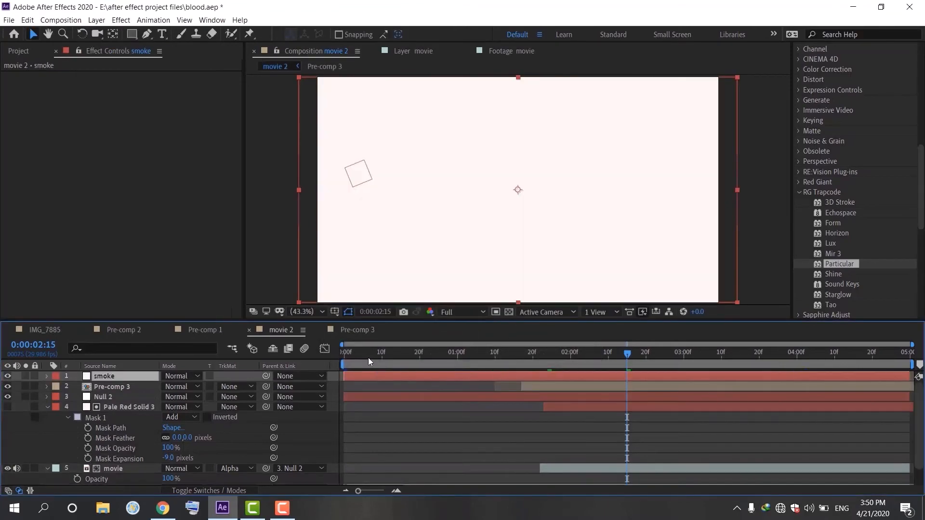
{"action": "left_click_drag", "start_coordinate": [402, 375], "coordinate": [591, 375]}
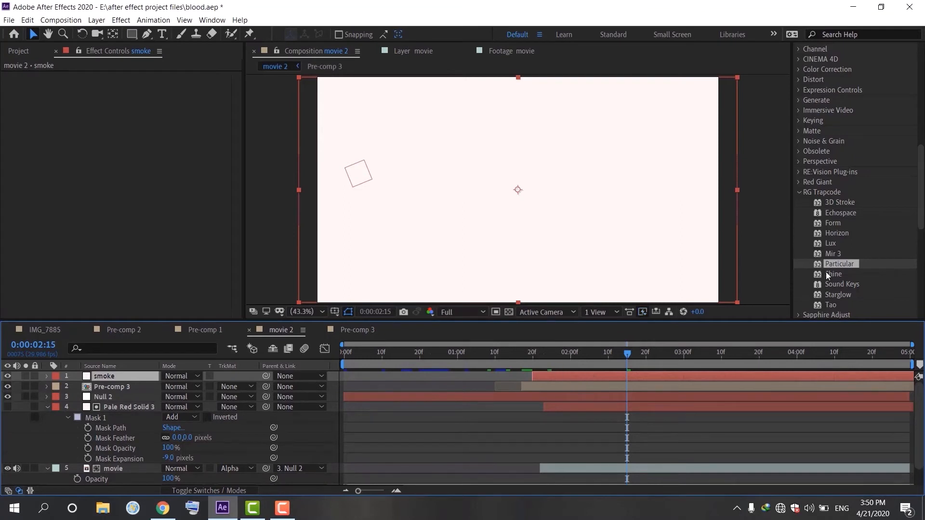
Step: Apply Trapcode Particular with the Smoke Rising 1 designer preset to the smoke layer and go to 0:00:01:21
{"action": "left_click_drag", "start_coordinate": [838, 264], "coordinate": [573, 377]}
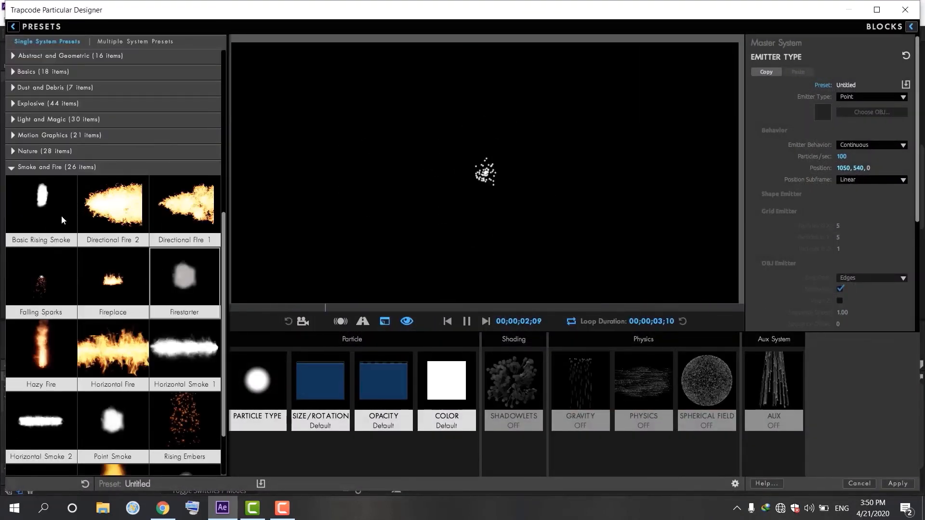
{"action": "scroll", "coordinate": [61, 216], "scroll_direction": "down", "scroll_amount": 5}
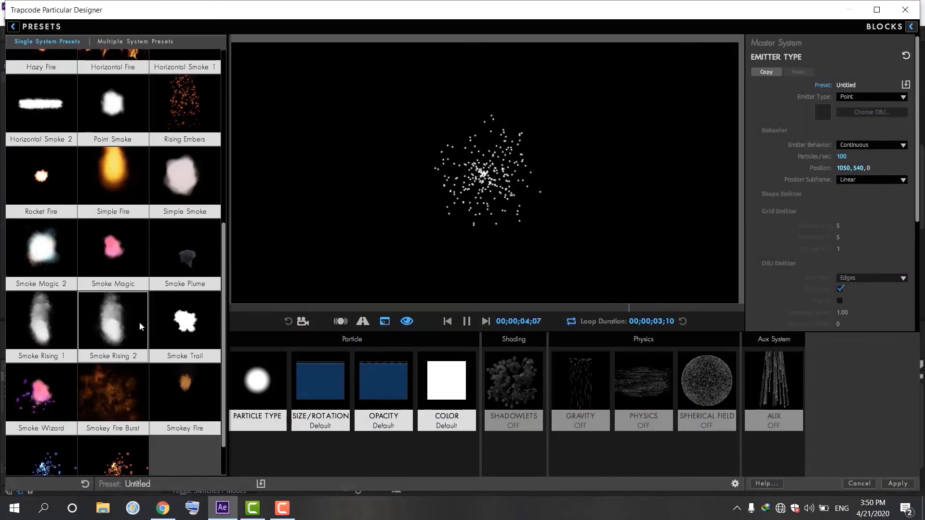
{"action": "left_click", "coordinate": [38, 317]}
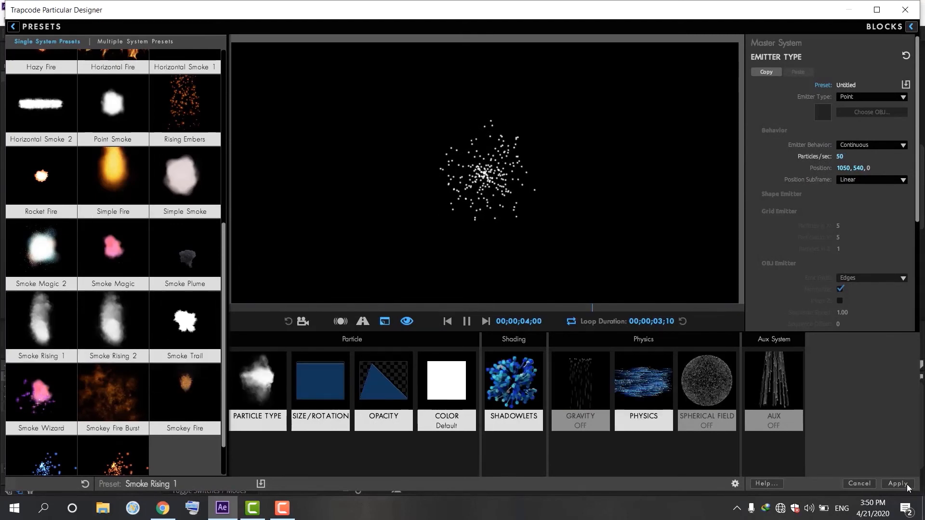
{"action": "left_click", "coordinate": [42, 347]}
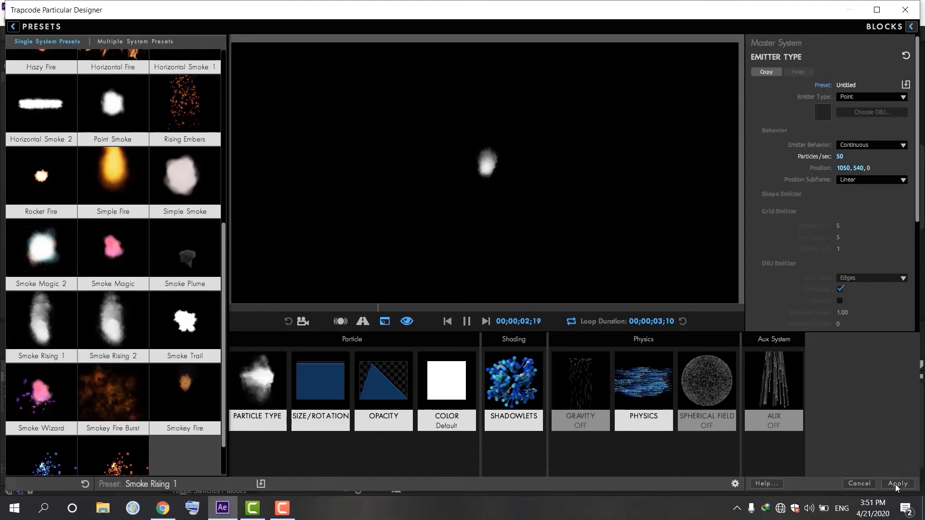
{"action": "left_click", "coordinate": [896, 483]}
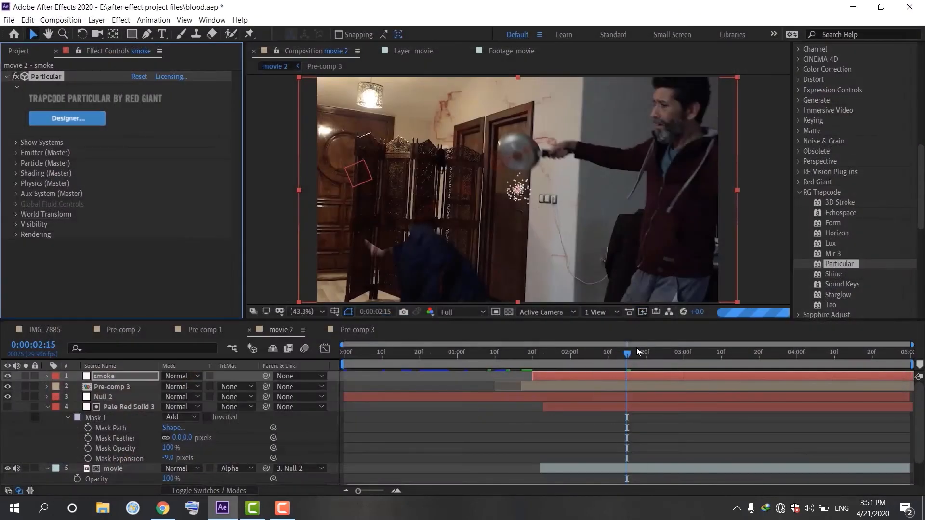
{"action": "left_click_drag", "start_coordinate": [637, 348], "coordinate": [536, 384]}
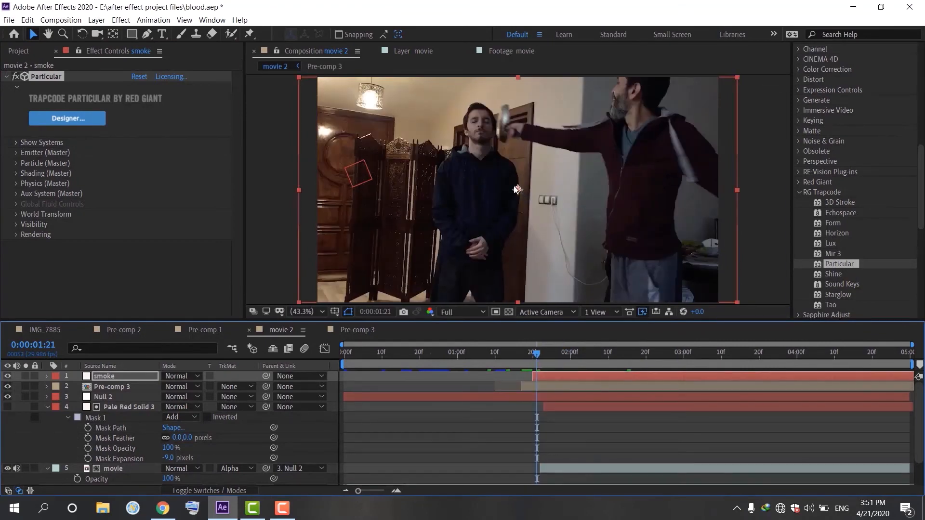
Step: Place the smoke emitter on the forehead of the man being hit and go to 0:00:01:20
{"action": "left_click_drag", "start_coordinate": [517, 190], "coordinate": [484, 113]}
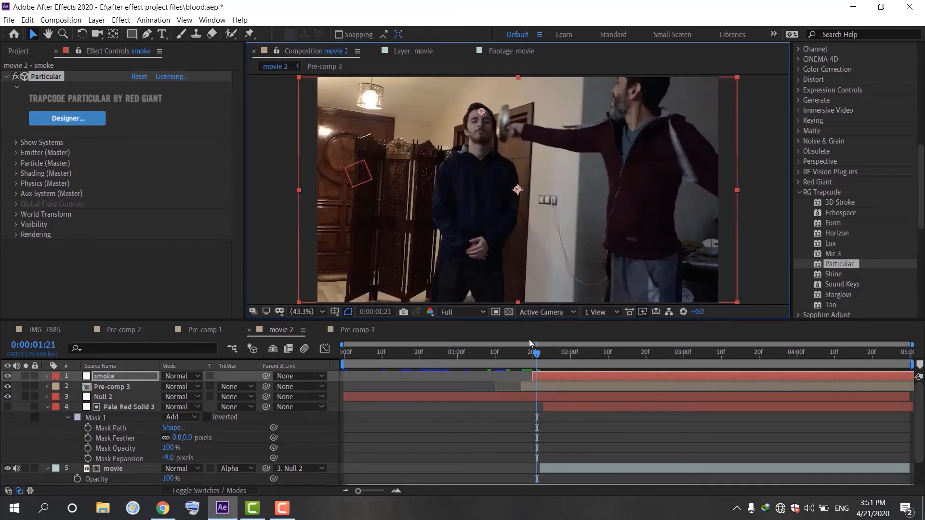
{"action": "mouse_move", "coordinate": [538, 355]}
{"action": "left_mouse_down"}
{"action": "mouse_move", "coordinate": [577, 371]}
{"action": "mouse_move", "coordinate": [533, 366]}
{"action": "left_mouse_up"}
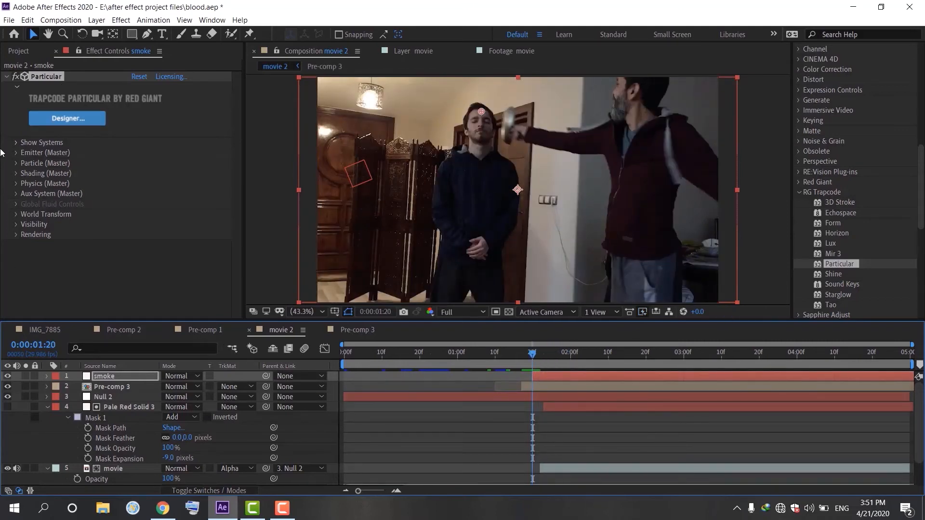
Step: Set the smoke emitter to 35 particles per second and change its direction to Disc
{"action": "left_click", "coordinate": [16, 154]}
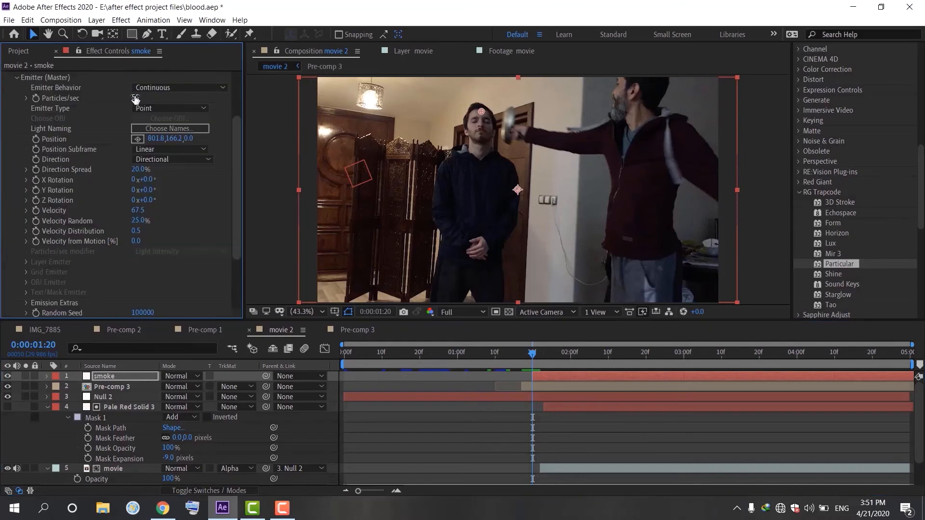
{"action": "left_click", "coordinate": [135, 98]}
{"action": "type", "text": "35"}
{"action": "key", "text": "Return"}
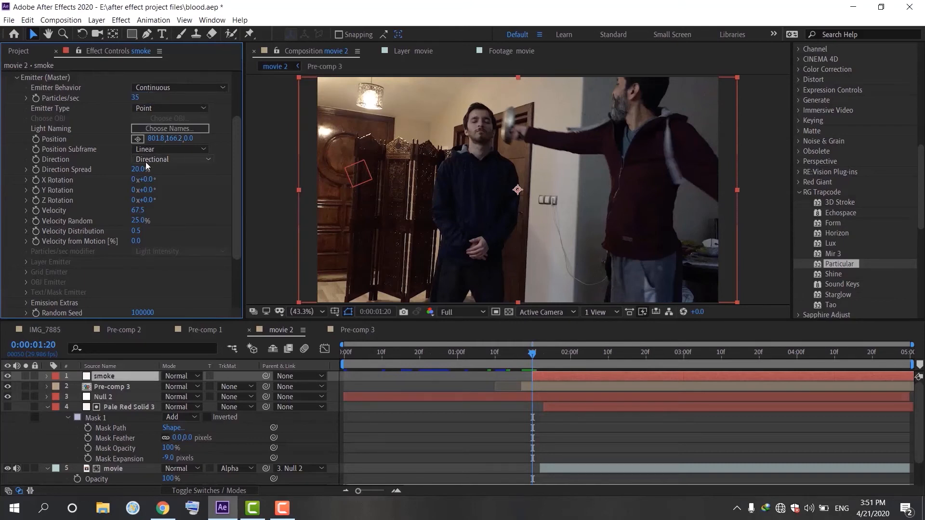
{"action": "left_click", "coordinate": [148, 160]}
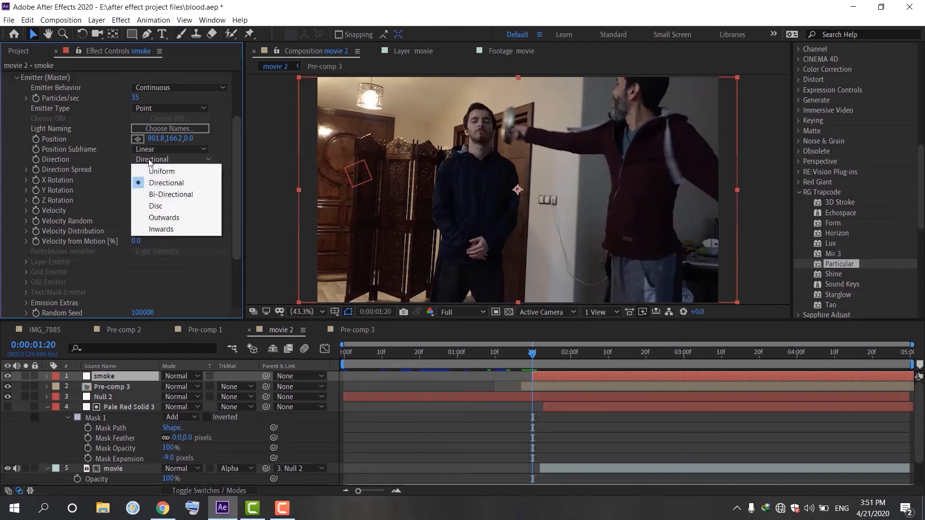
{"action": "left_click", "coordinate": [159, 205]}
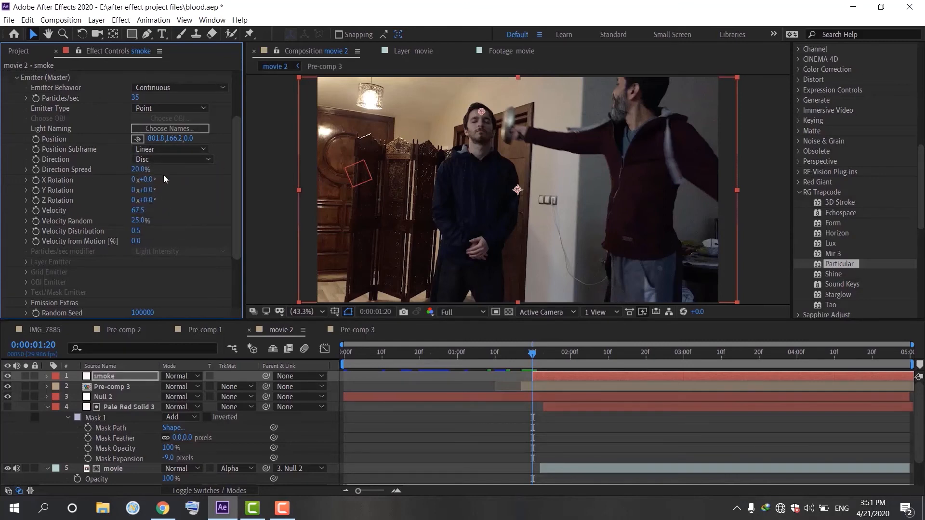
Step: Set the smoke emitter's Velocity to -102.5 and its Velocity Distribution to 2.5
{"action": "left_click", "coordinate": [140, 210]}
{"action": "key", "text": "BackSpace"}
{"action": "type", "text": "-102"}
{"action": "type", "text": ".5"}
{"action": "key", "text": "Return"}
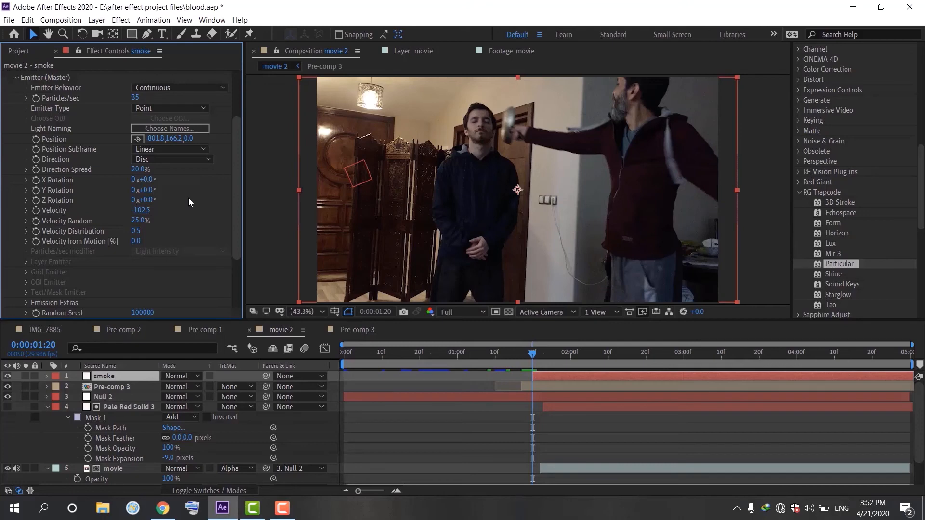
{"action": "left_click", "coordinate": [136, 231]}
{"action": "type", "text": "2.5"}
{"action": "key", "text": "Return"}
{"action": "left_click", "coordinate": [17, 77]}
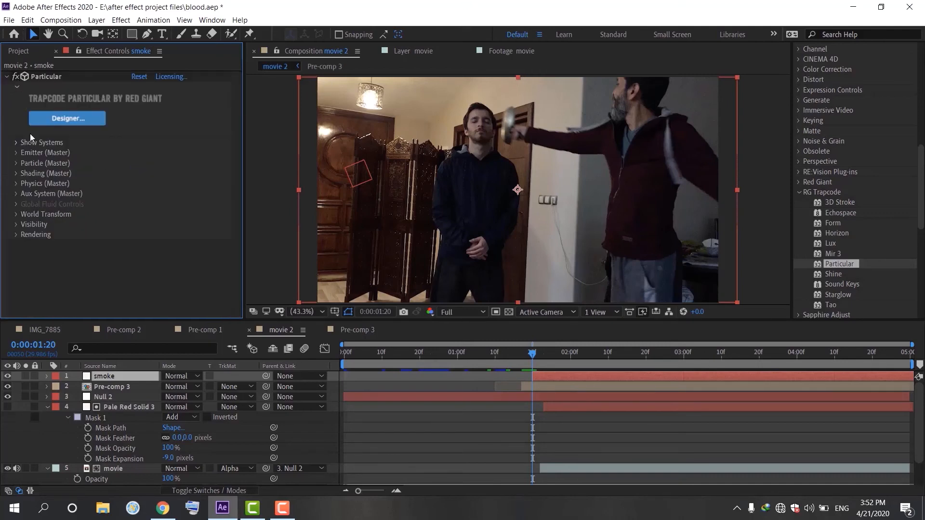
Step: Set the smoke particles' Life to 10 seconds and their Size to 107
{"action": "left_click", "coordinate": [13, 163]}
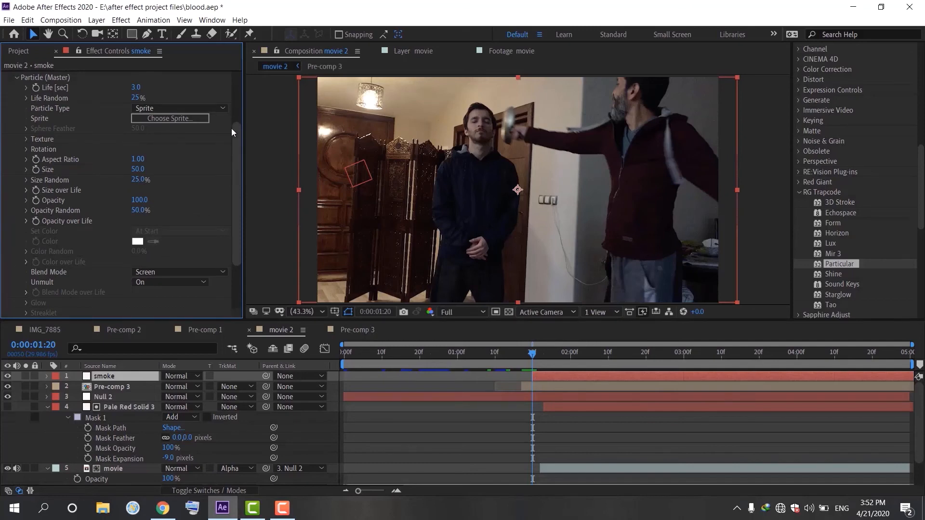
{"action": "scroll", "coordinate": [149, 137], "scroll_direction": "up", "scroll_amount": 2}
{"action": "left_click", "coordinate": [136, 145]}
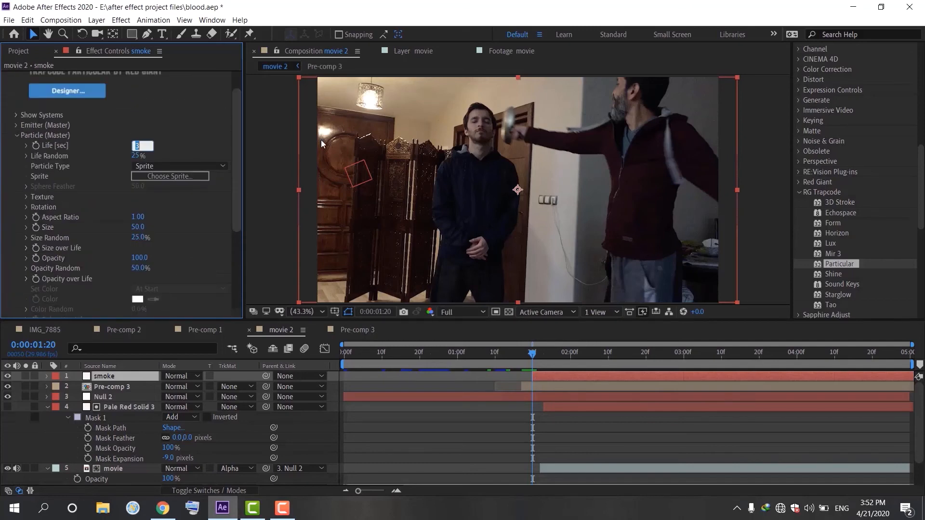
{"action": "type", "text": "10"}
{"action": "key", "text": "Return"}
{"action": "scroll", "coordinate": [235, 181], "scroll_direction": "down", "scroll_amount": 1}
{"action": "left_click", "coordinate": [137, 189]}
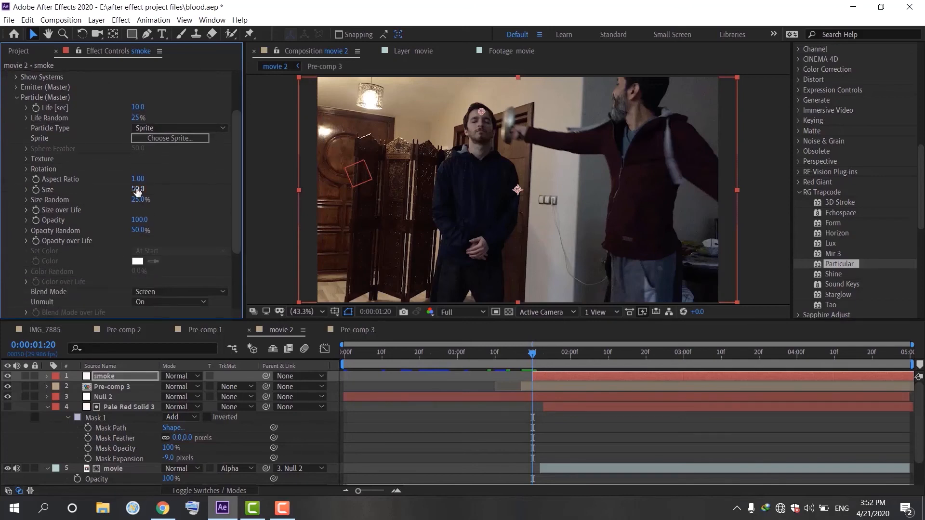
{"action": "type", "text": "107"}
{"action": "left_click", "coordinate": [208, 176]}
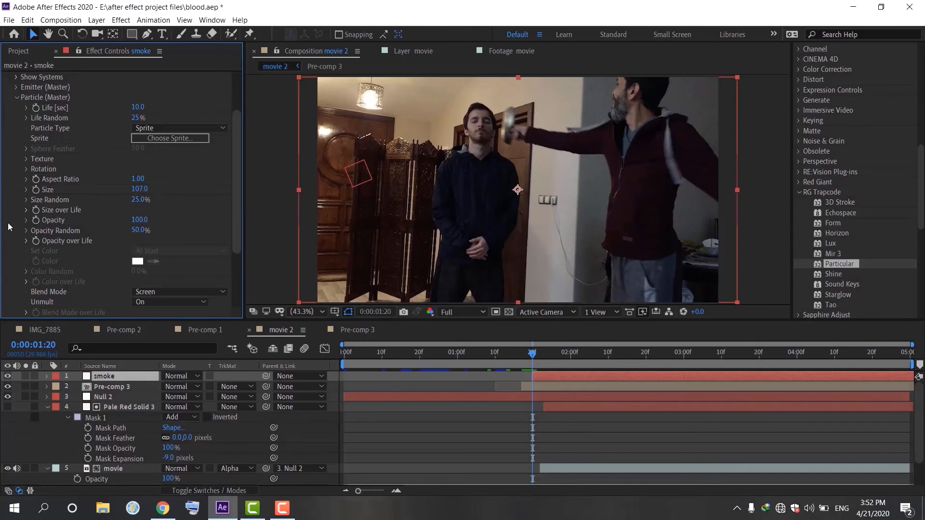
Step: Check the Size over Life curve of the smoke particles, then set their Opacity to 20
{"action": "left_click", "coordinate": [26, 210]}
{"action": "scroll", "coordinate": [111, 241], "scroll_direction": "down", "scroll_amount": 1}
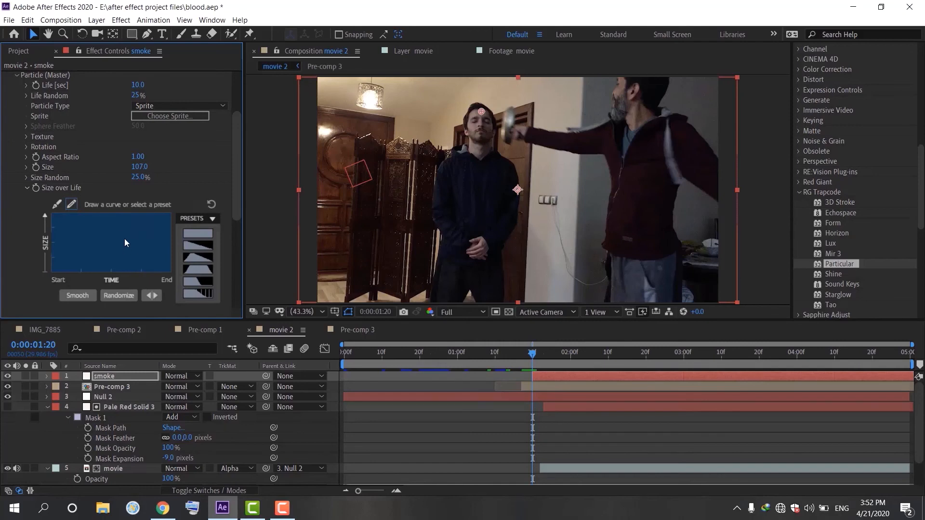
{"action": "left_click", "coordinate": [27, 187]}
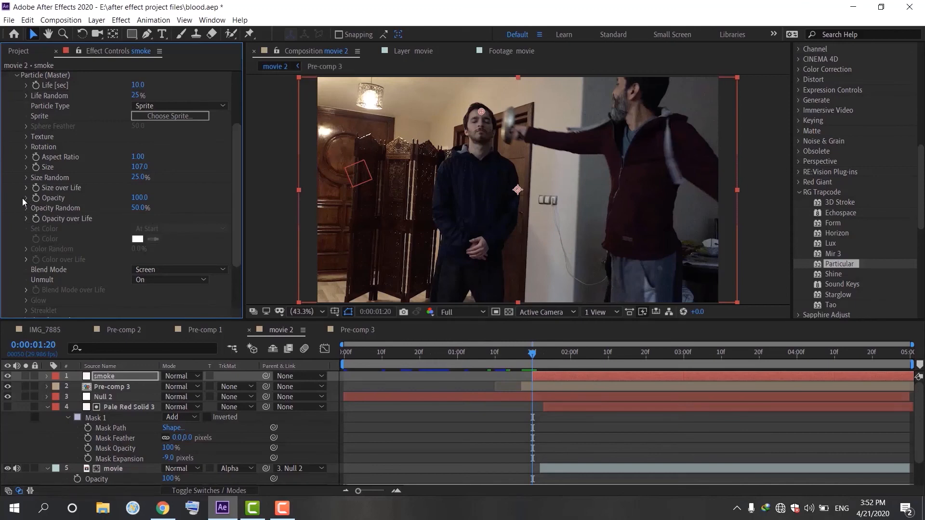
{"action": "left_click", "coordinate": [138, 198]}
{"action": "type", "text": "20"}
{"action": "key", "text": "Return"}
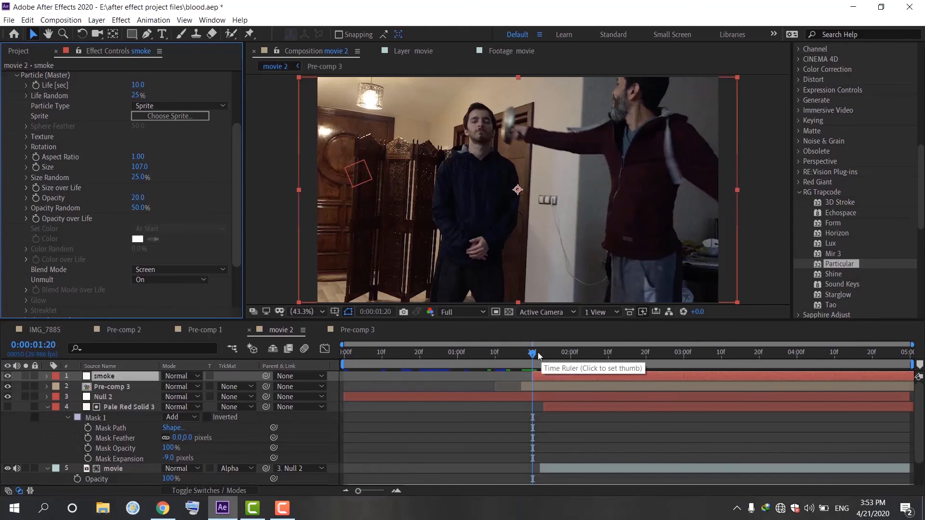
Step: Add a particle Opacity keyframe at 0:00:02:00 and reveal the smoke layer's keyframes in the timeline
{"action": "left_click_drag", "start_coordinate": [539, 354], "coordinate": [566, 361]}
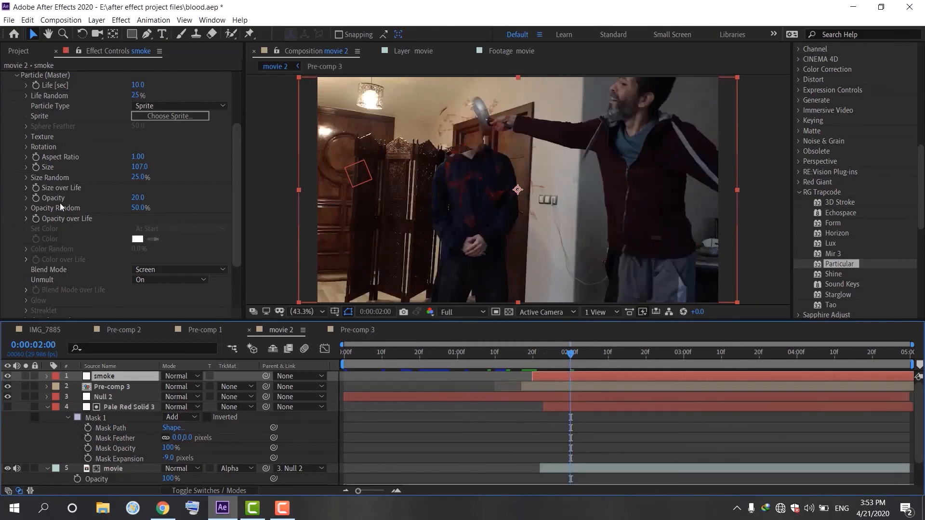
{"action": "left_click", "coordinate": [37, 196]}
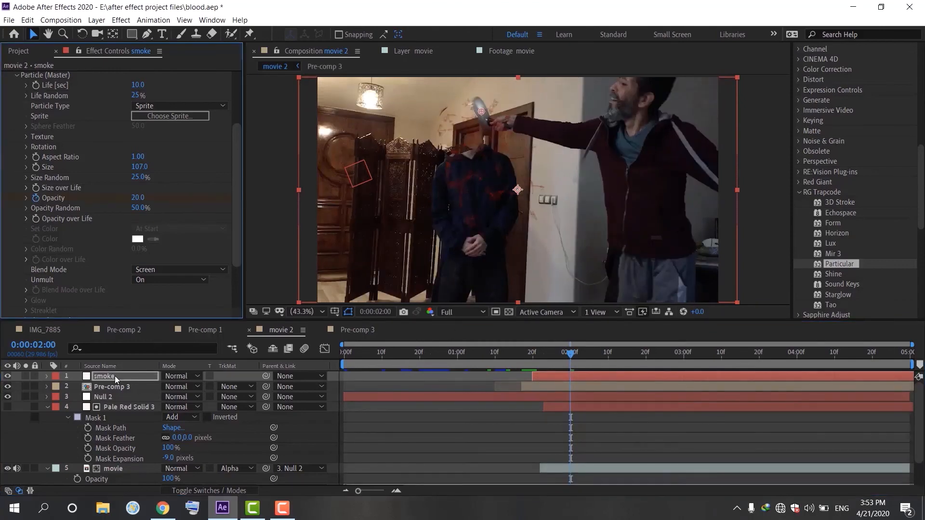
{"action": "left_click", "coordinate": [114, 375]}
{"action": "key", "text": "u"}
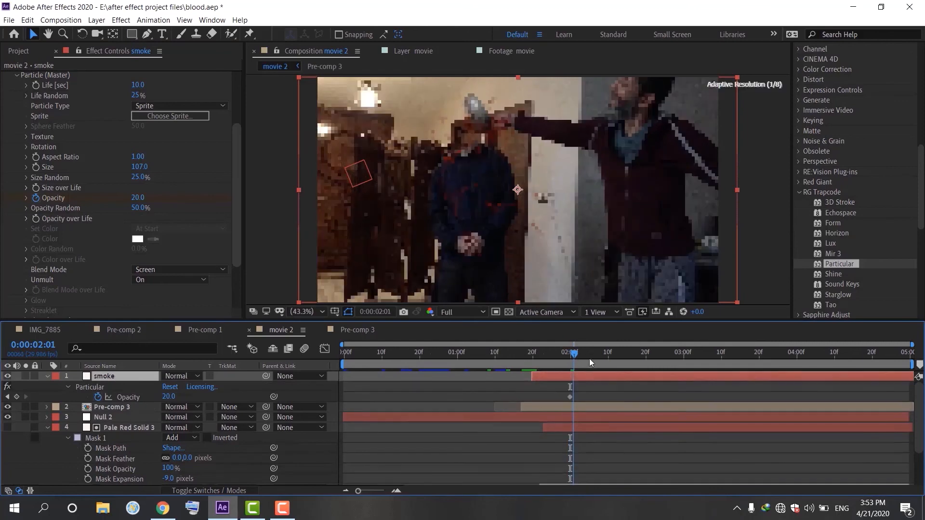
Step: Fade out the smoke by setting the particle Opacity to 0 at 0:00:02:13
{"action": "left_click_drag", "start_coordinate": [589, 358], "coordinate": [618, 356]}
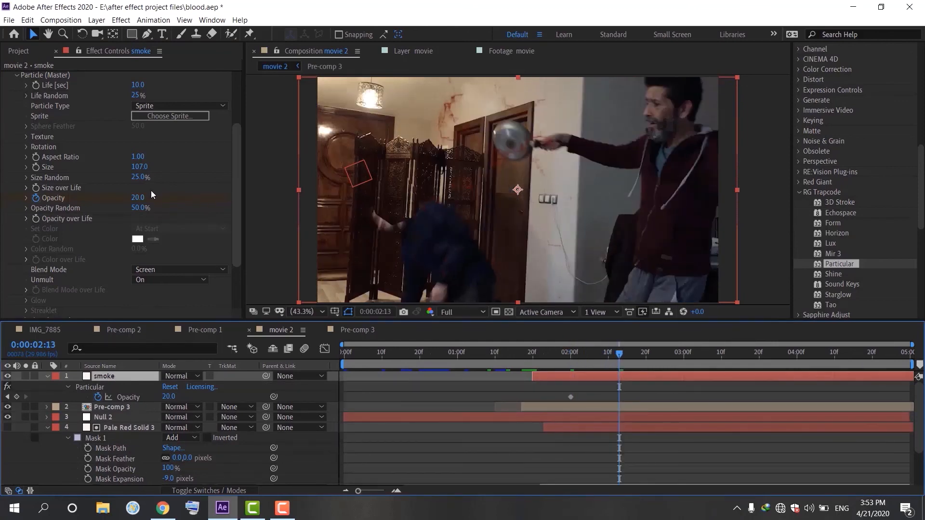
{"action": "left_click", "coordinate": [138, 198]}
{"action": "type", "text": "0"}
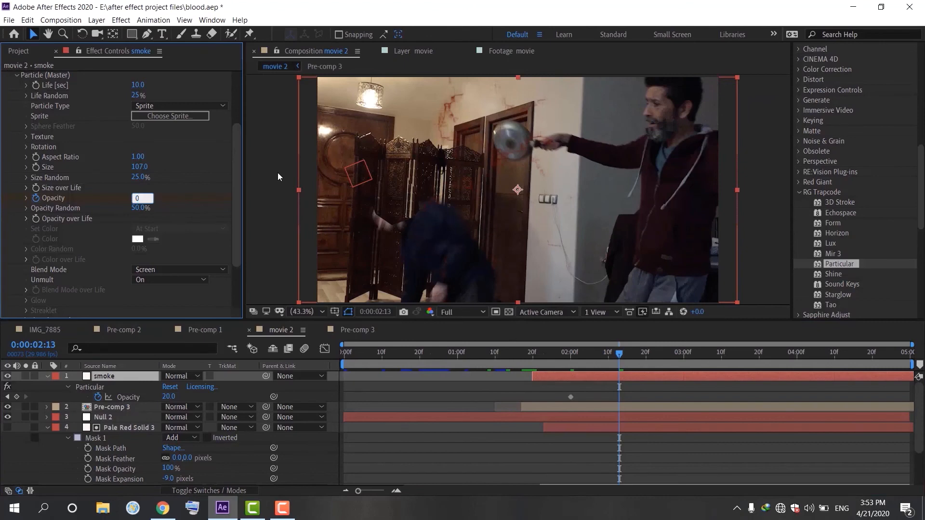
{"action": "key", "text": "Return"}
Step: Return to 0:00:01:20 and inspect the Physics settings of the smoke layer's Particular effect
{"action": "left_click_drag", "start_coordinate": [599, 358], "coordinate": [531, 381]}
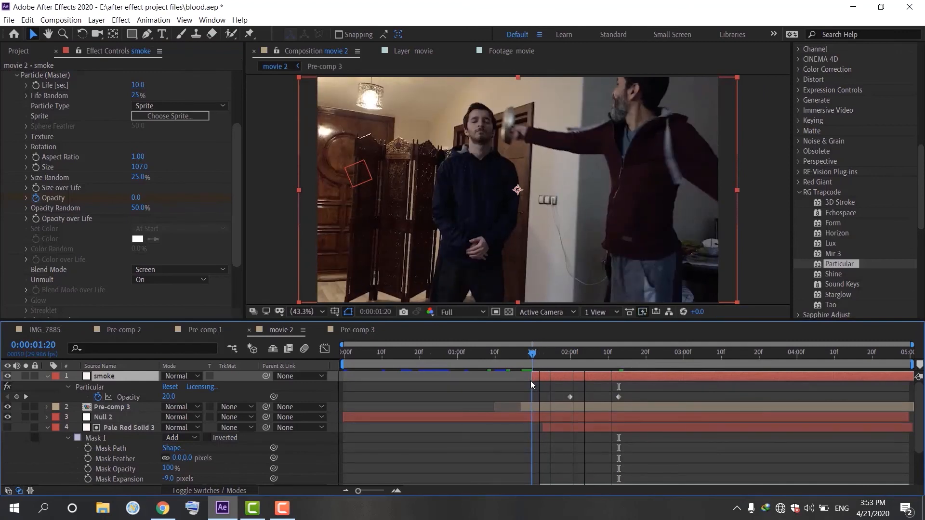
{"action": "left_click", "coordinate": [17, 75]}
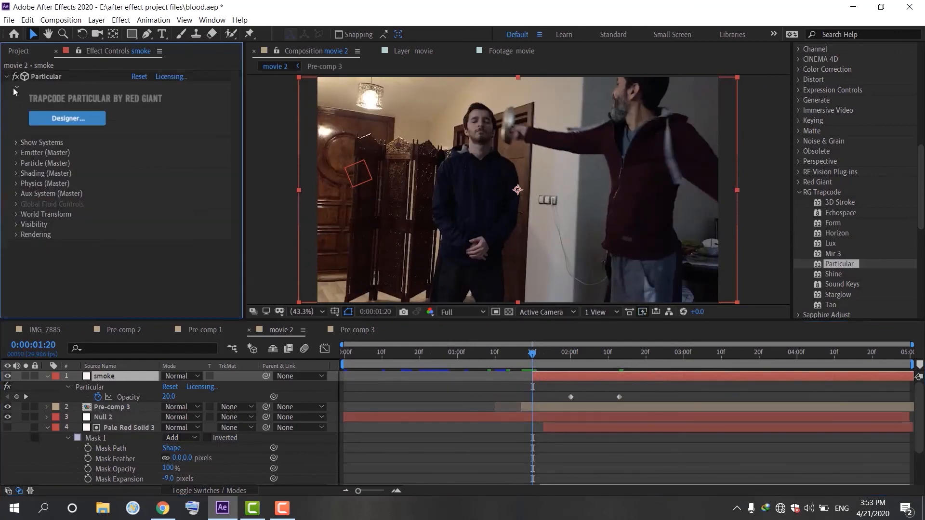
{"action": "left_click", "coordinate": [16, 184]}
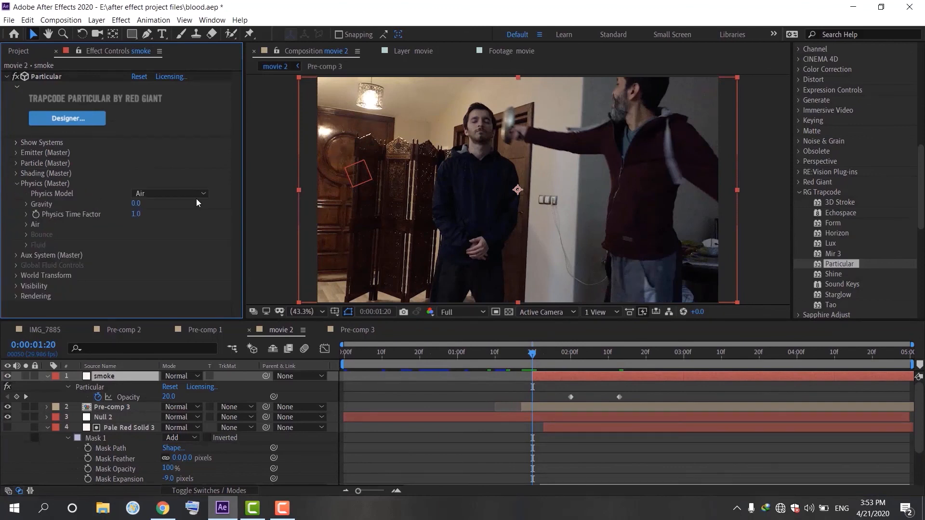
{"action": "left_click", "coordinate": [18, 184]}
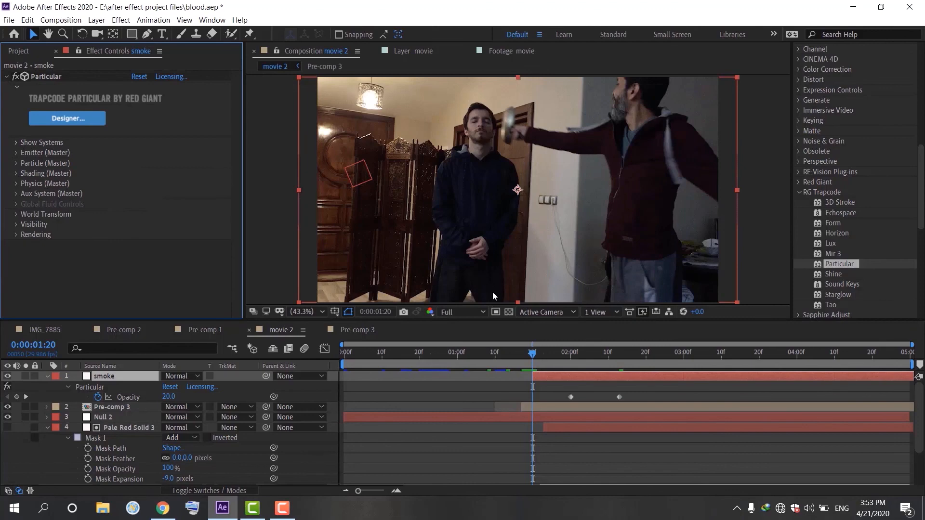
Step: Replay movie 2 repeatedly from 0:00:01:20 to review the smoke during and after the hit
{"action": "key", "text": "space"}
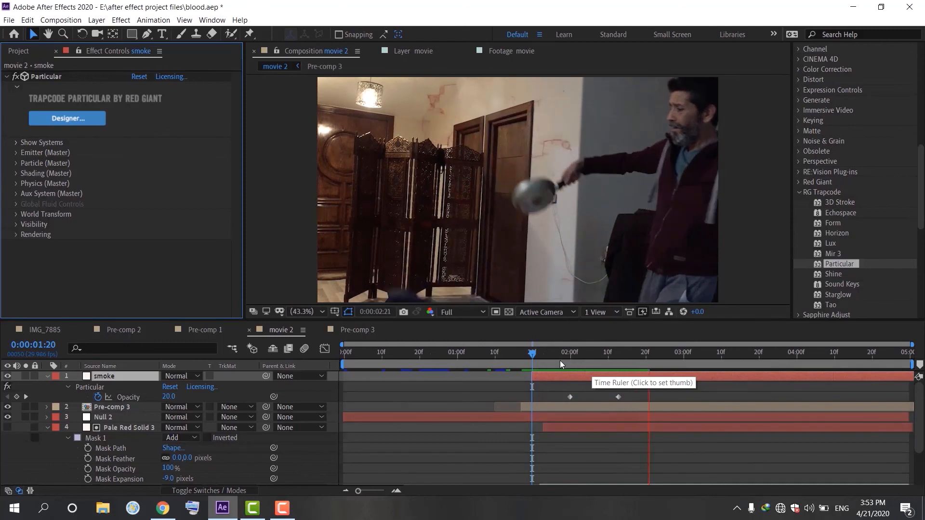
{"action": "left_click", "coordinate": [544, 356]}
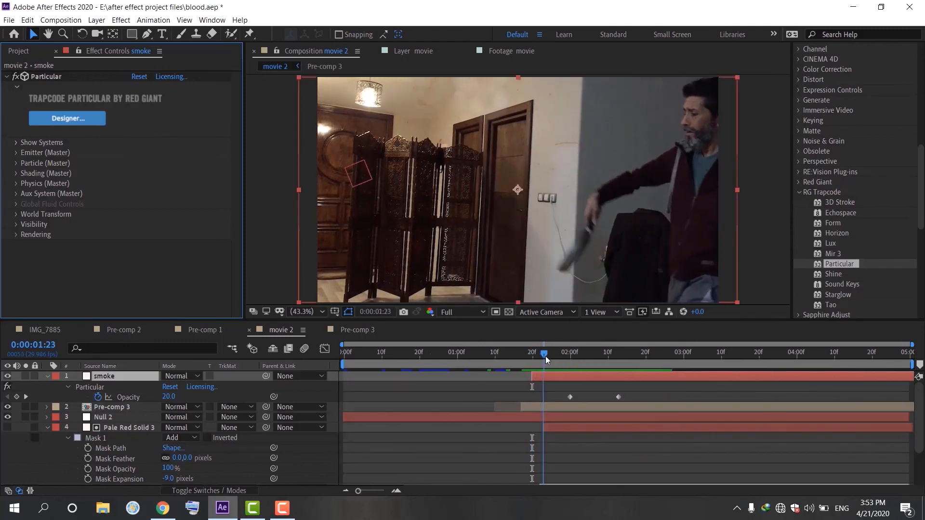
{"action": "left_click_drag", "start_coordinate": [545, 357], "coordinate": [531, 357]}
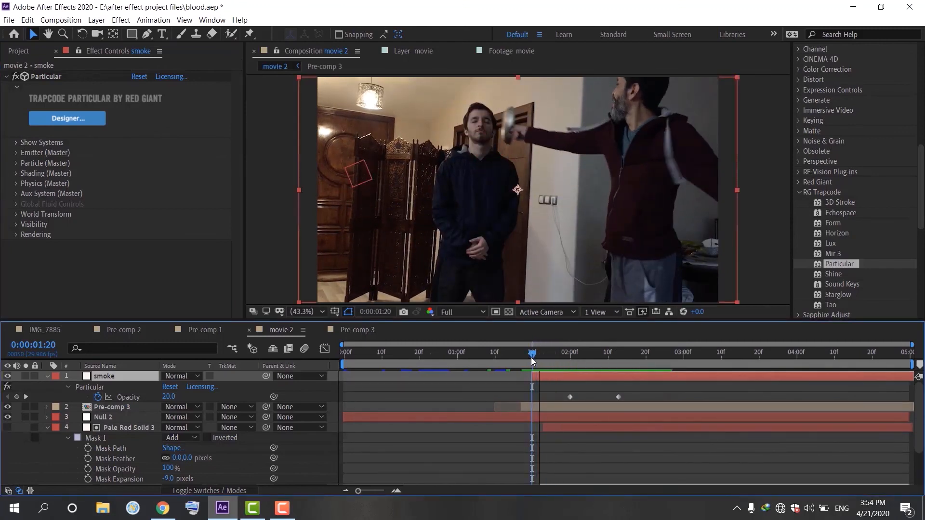
{"action": "key", "text": "space"}
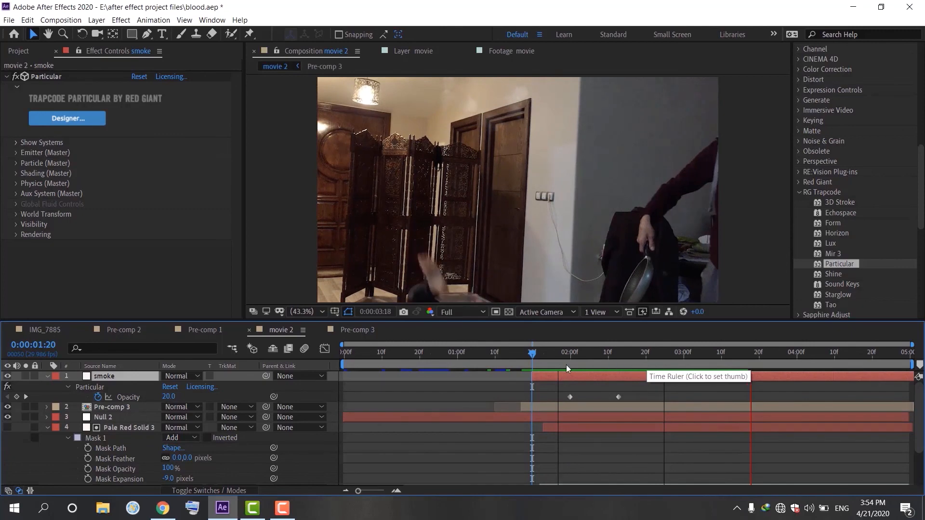
{"action": "left_click", "coordinate": [532, 354]}
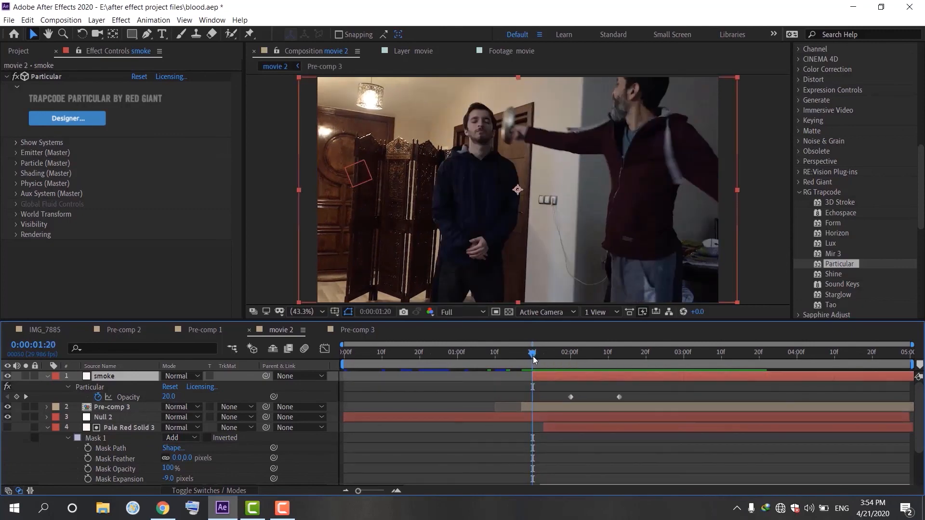
{"action": "key", "text": "space"}
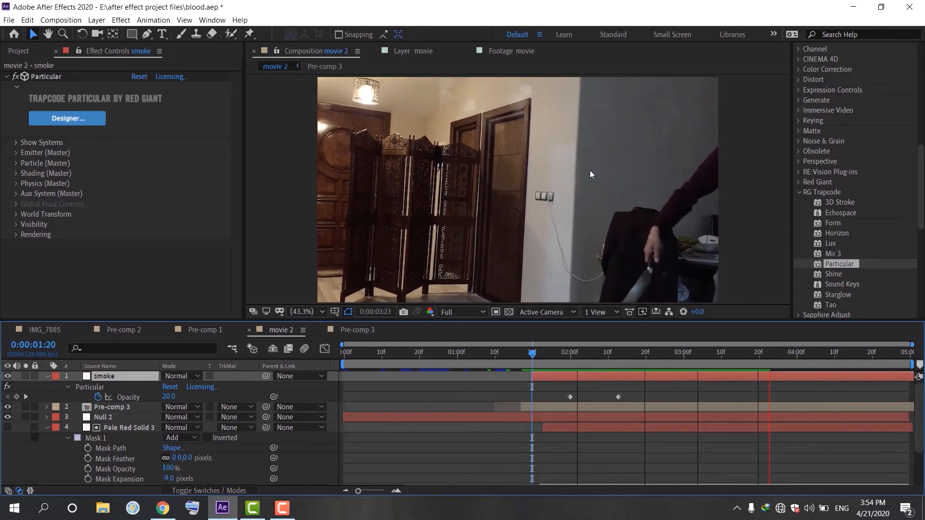
{"action": "key", "text": "space"}
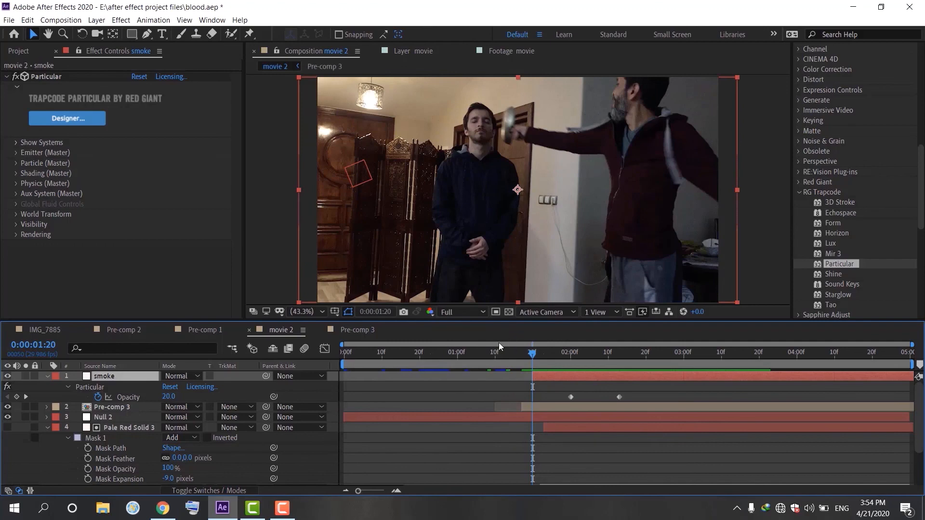
Step: Reselect the smoke layer and scrub the hit, ending at 0:00:01:19 just before the layer starts
{"action": "left_click", "coordinate": [554, 389]}
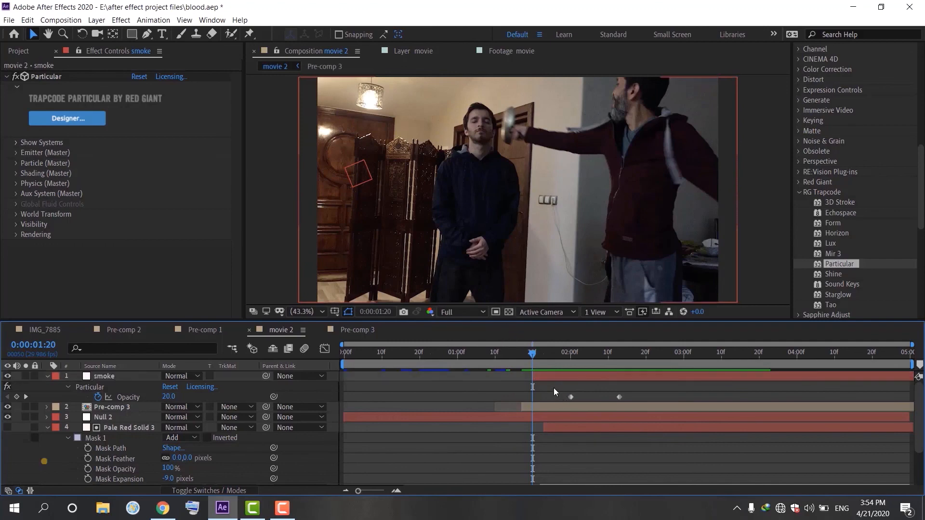
{"action": "left_click", "coordinate": [557, 375]}
{"action": "left_click", "coordinate": [549, 356]}
{"action": "left_click_drag", "start_coordinate": [558, 360], "coordinate": [532, 376]}
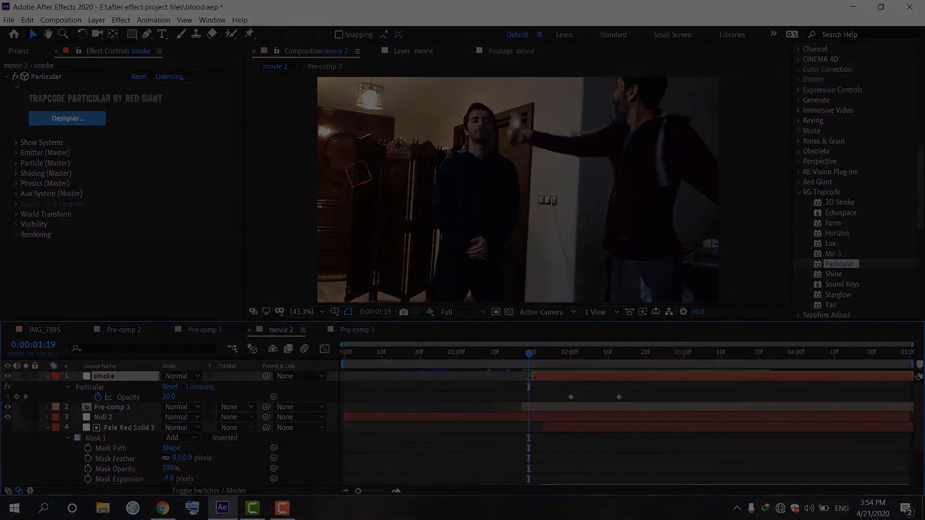